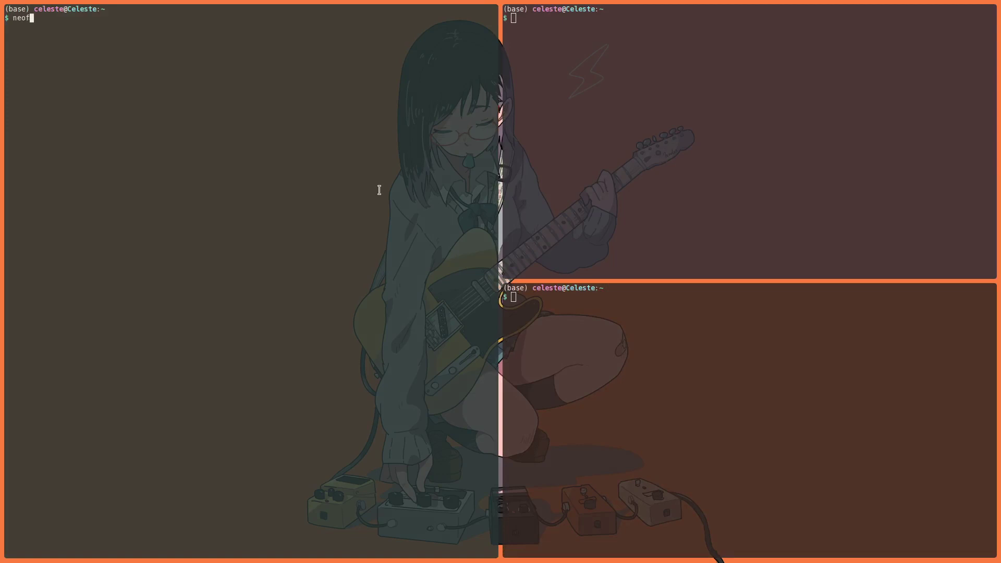
type("etch")
- Run neofetch in the left pane and briefly highlight its Memory line
key("Return")
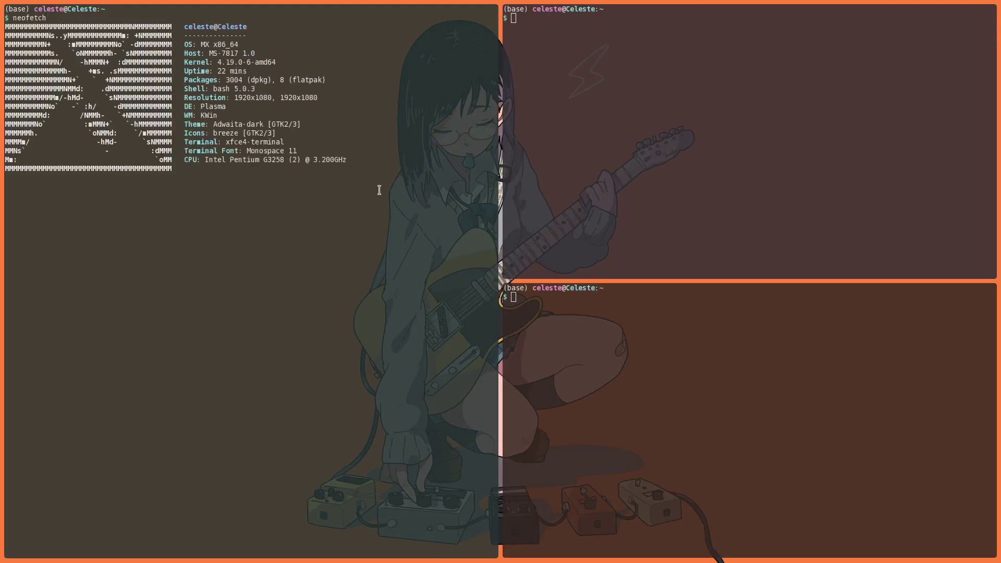
left_click_drag(311, 176, 182, 177)
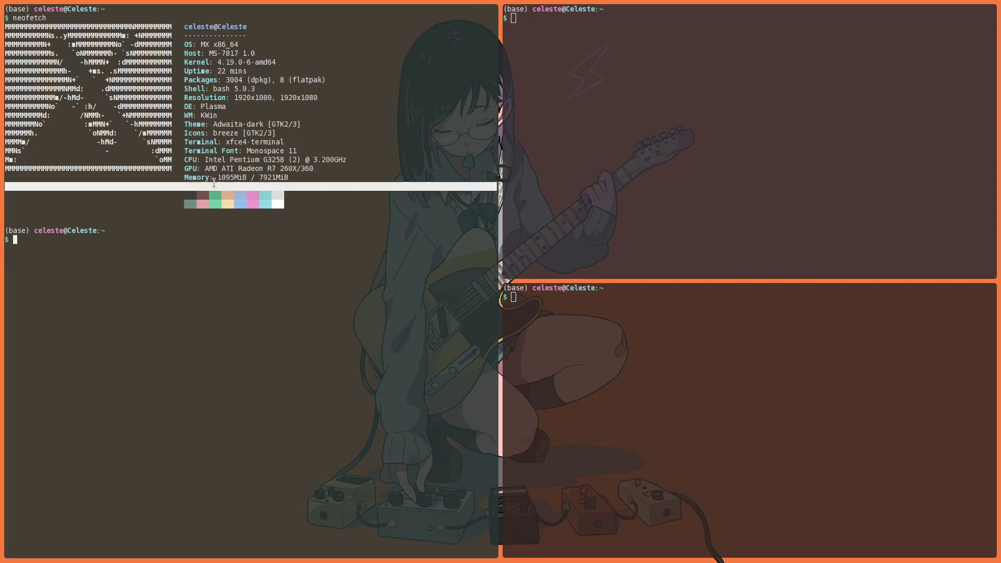
left_click(338, 164)
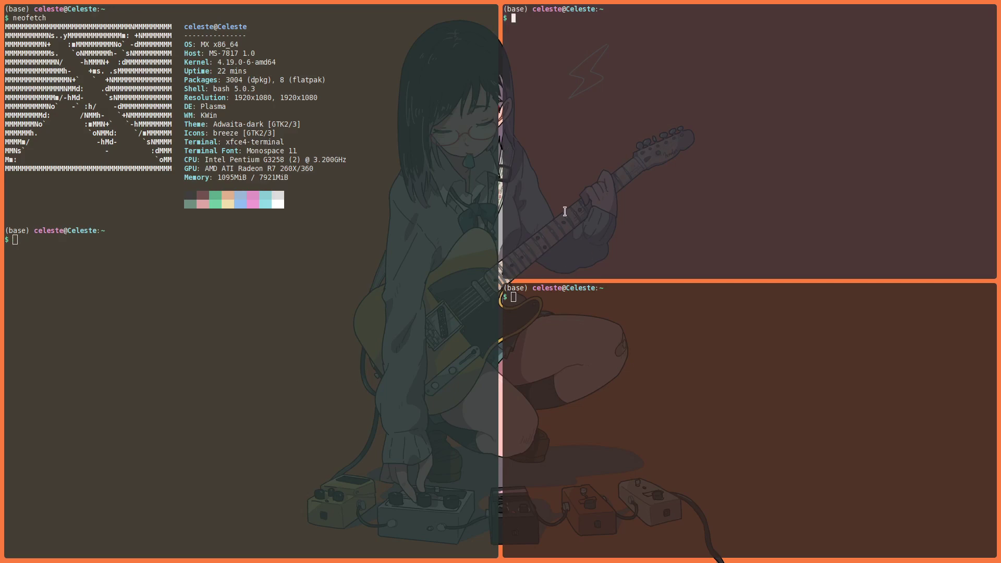
- Widen the left terminal pane and rearrange the right-hand terminals in the tiling
left_click_drag(550, 328, 747, 450)
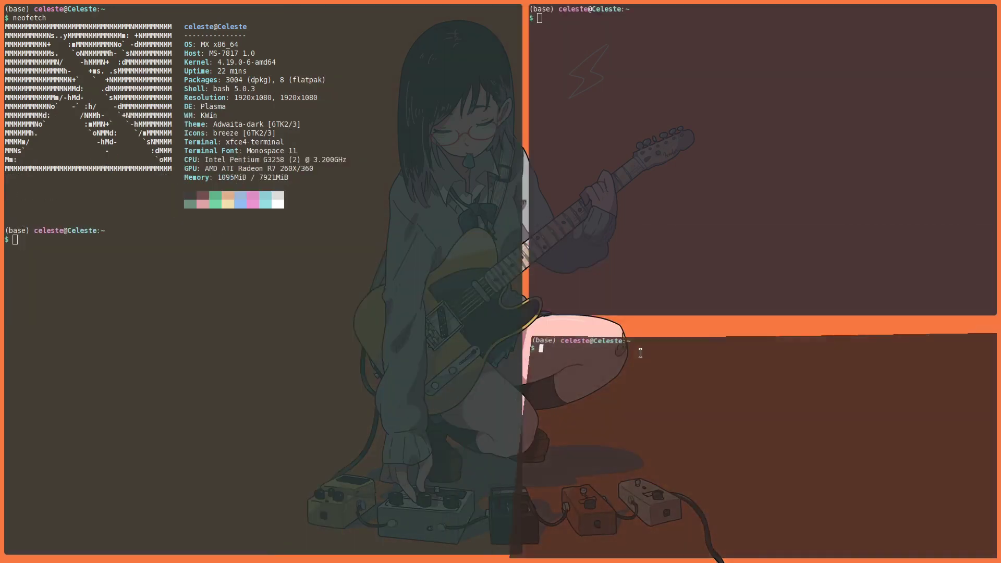
left_click_drag(700, 406, 626, 399)
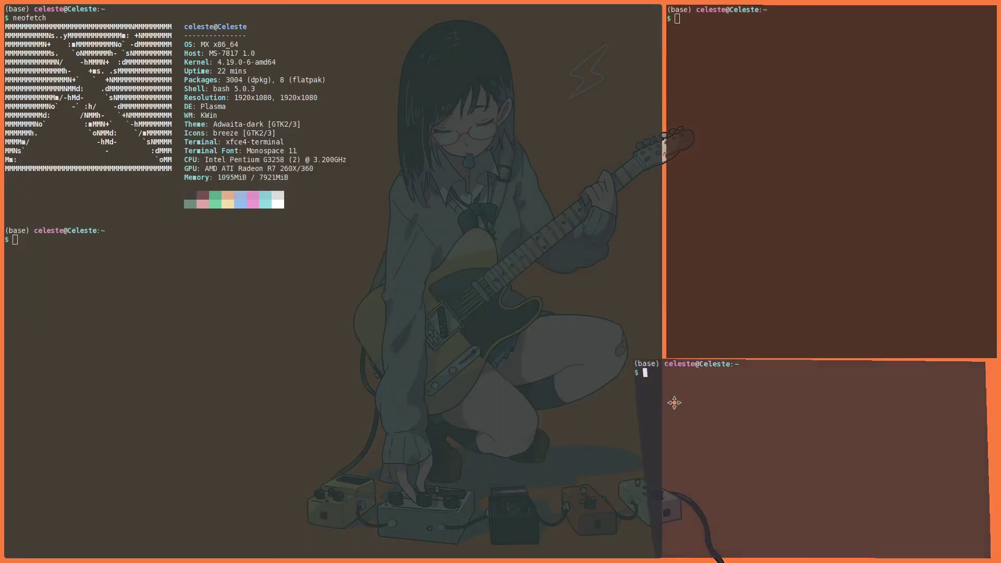
key("super+Return")
type("cmatrix")
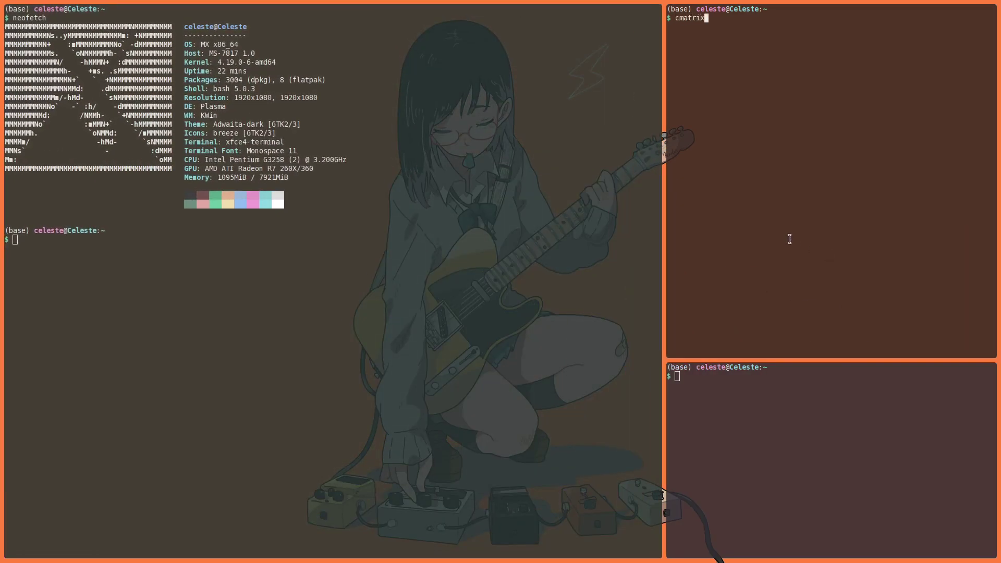
- Run cmatrix top-right and pipes.sh bottom-right, repositioning the pipes terminal
key("Return")
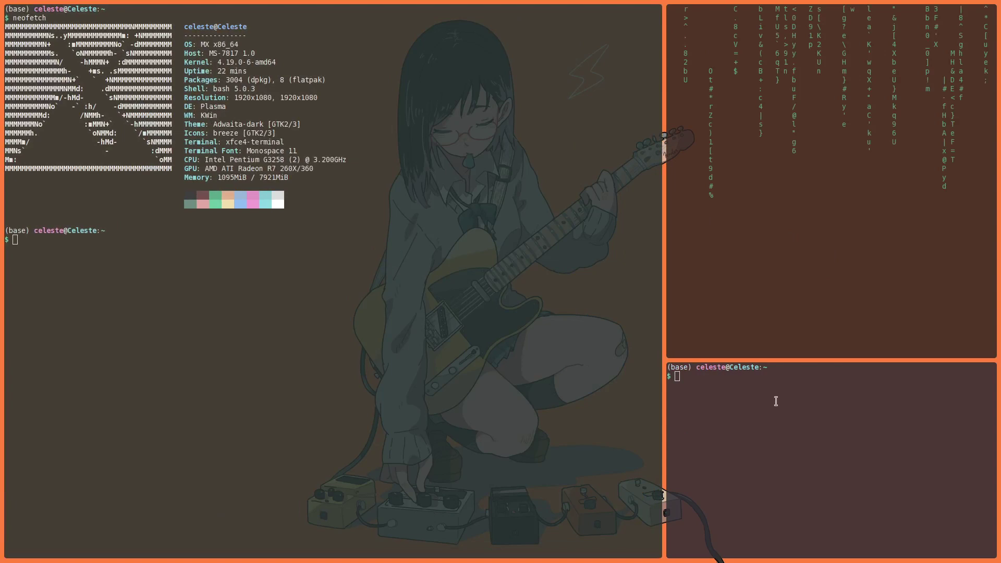
type("pipe")
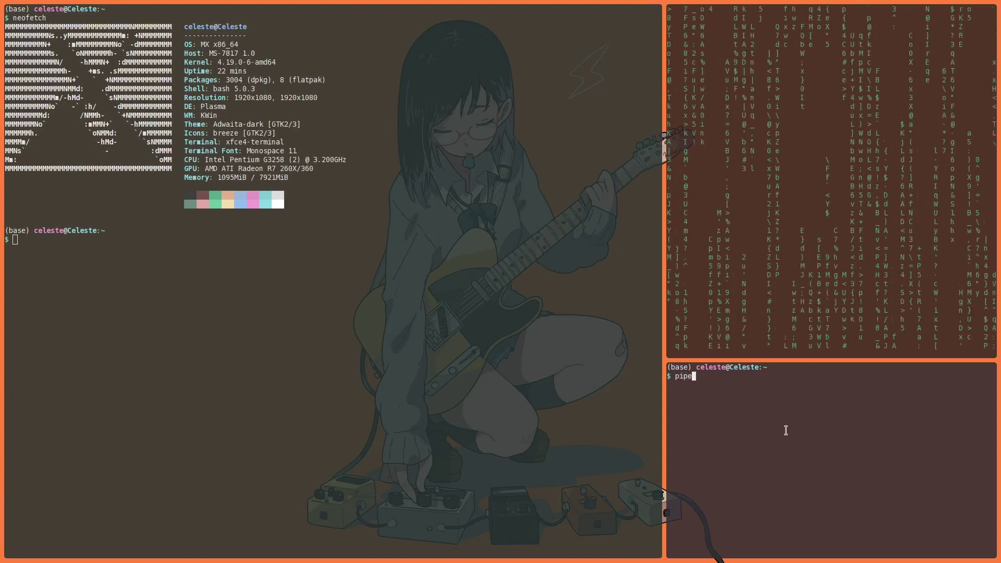
type("s.sh")
key("Return")
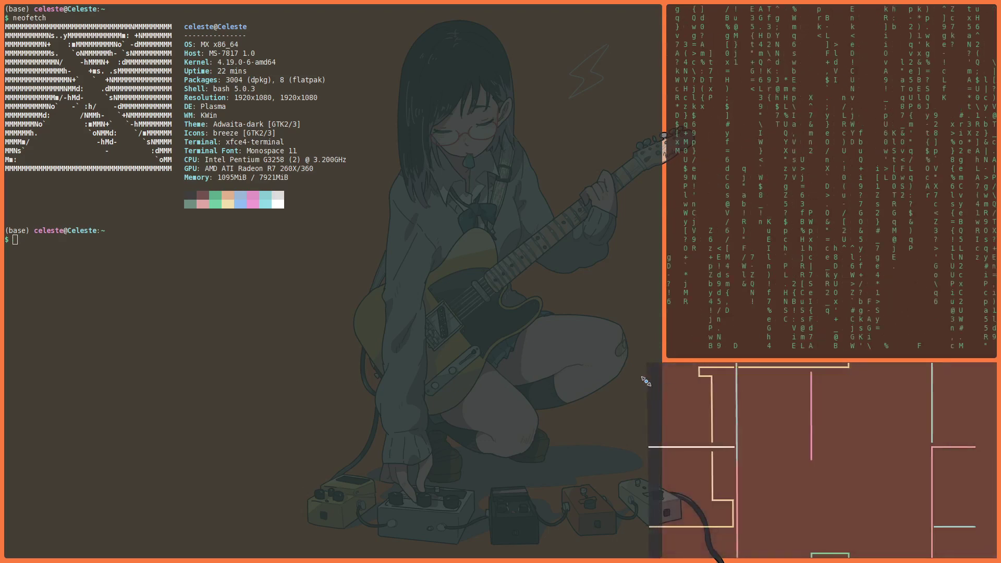
mouse_move(661, 372)
left_mouse_down()
mouse_move(467, 286)
mouse_move(510, 333)
left_mouse_up()
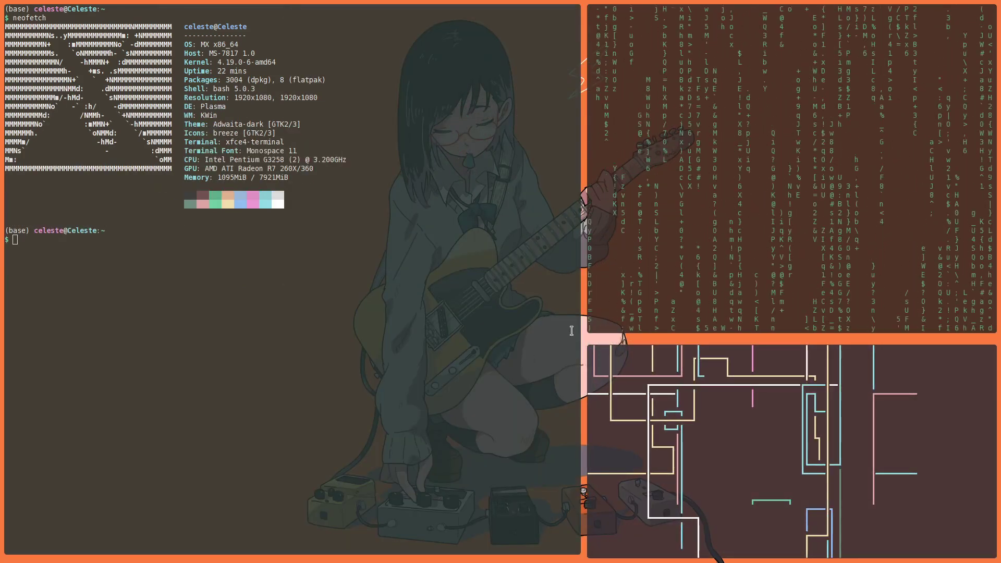
- Toggle the Application Launcher with Meta twice, then focus the left terminal
key("super")
left_click(681, 256)
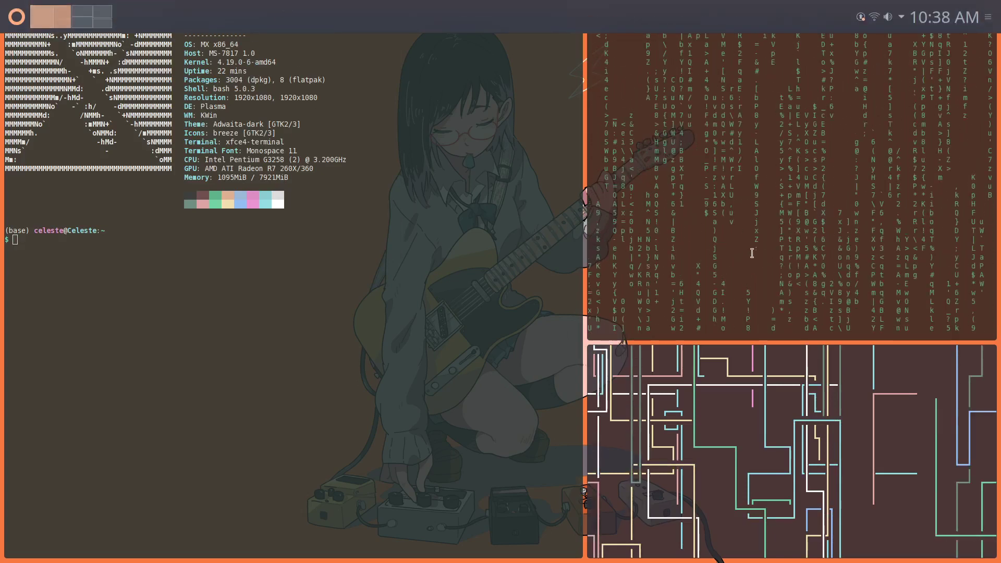
key("super")
left_click(206, 279)
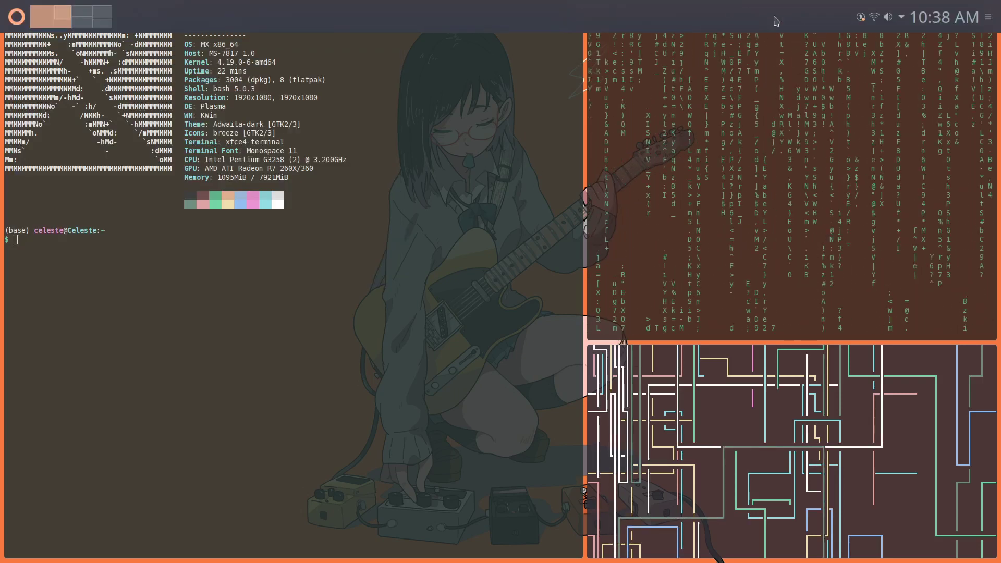
left_click(536, 241)
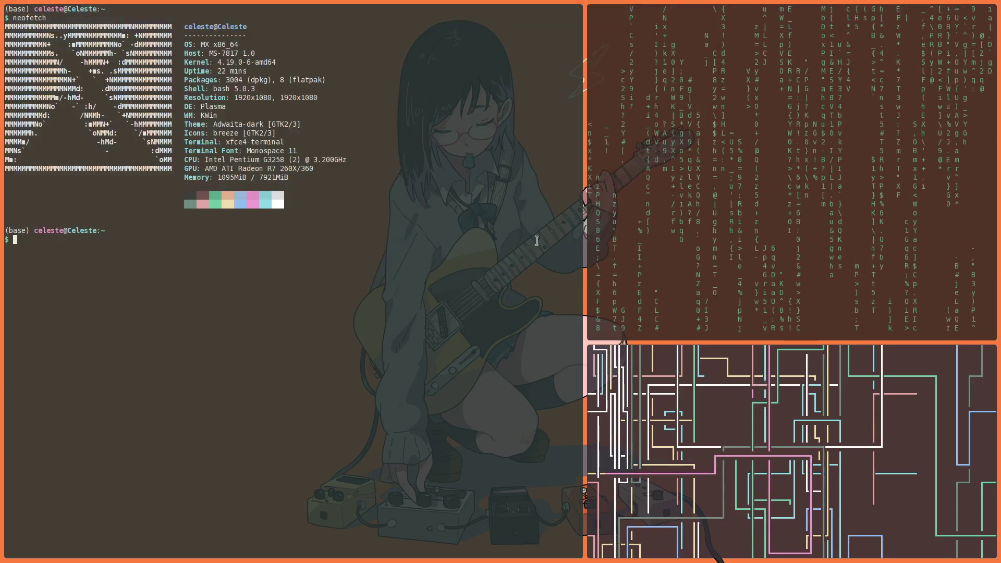
- Search the launcher for 'theme', then 'settings', and launch System Settings
key("super")
mouse_move(362, 68)
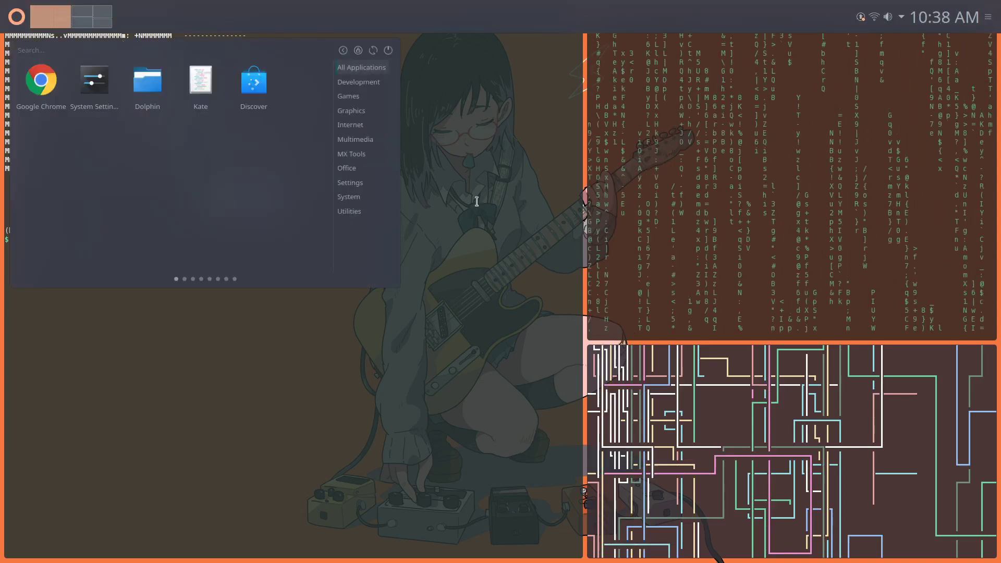
key("super")
key("super")
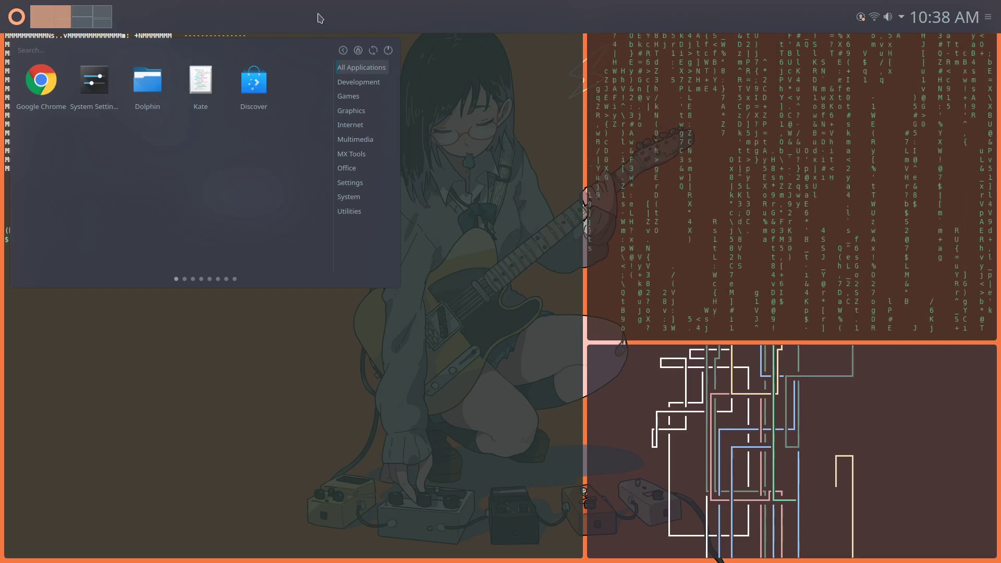
type("theme")
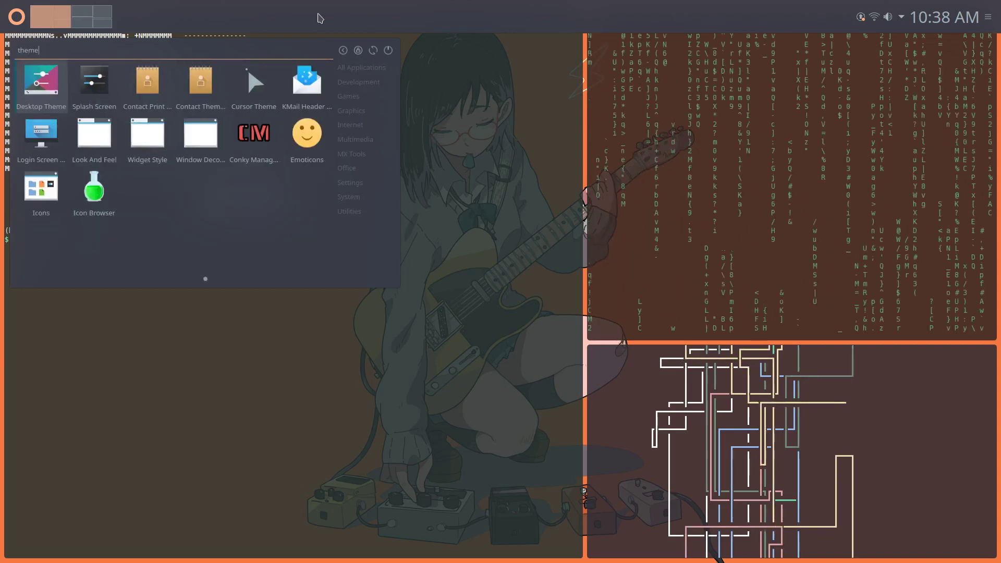
key("BackSpace")
key("BackSpace")
key("BackSpace")
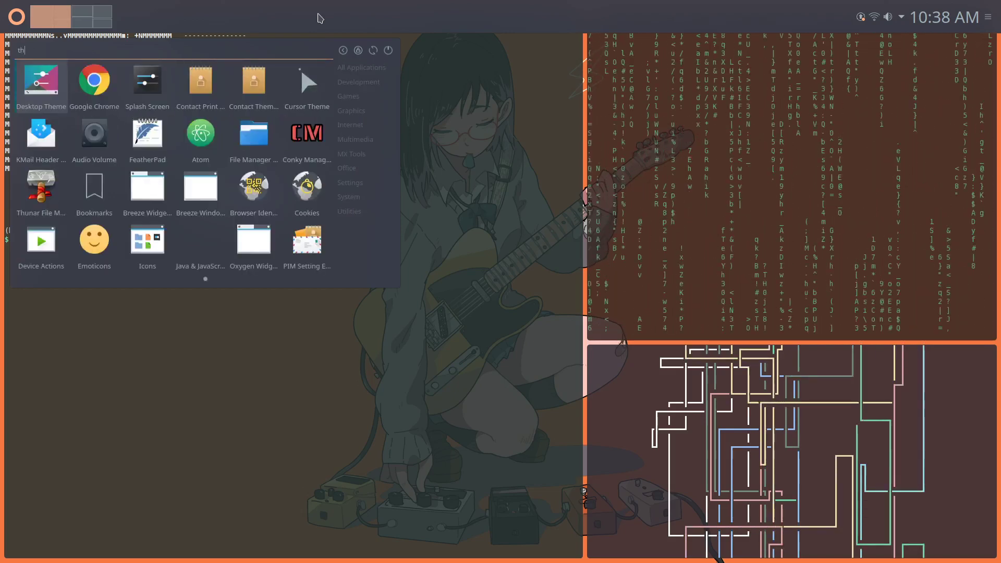
type("settings")
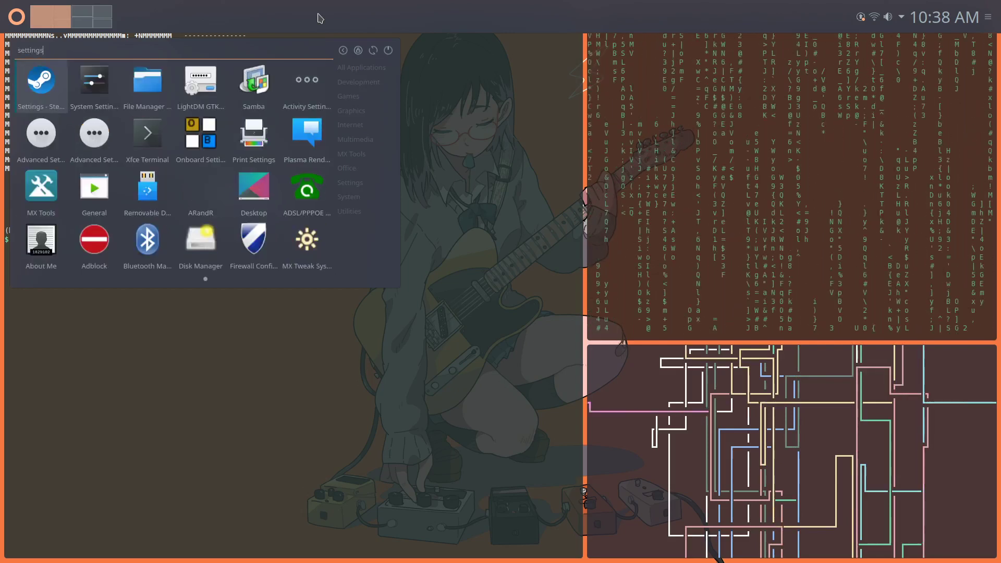
key("Return")
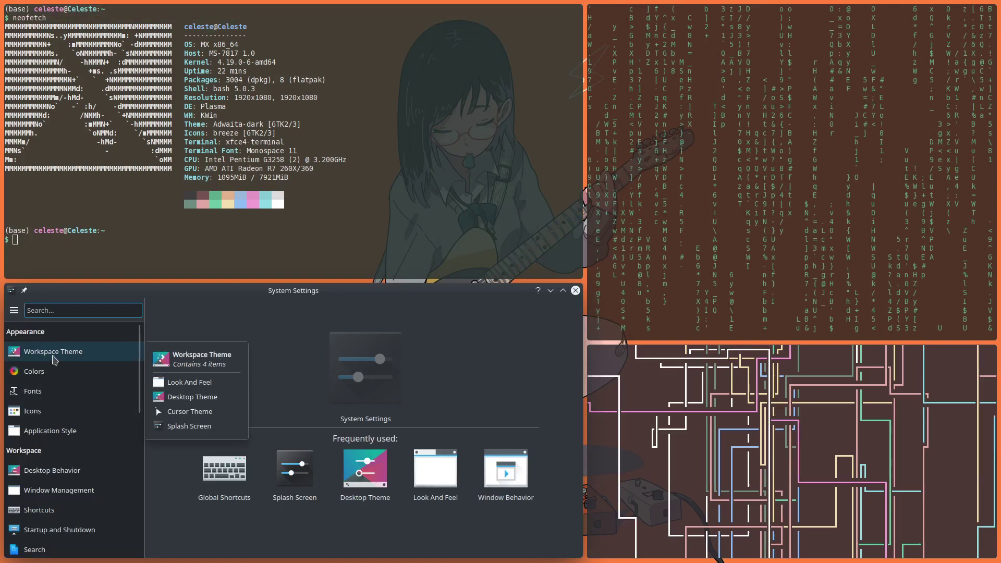
- Go to Workspace Theme, then Desktop Theme, in the System Settings sidebar
left_click(53, 360)
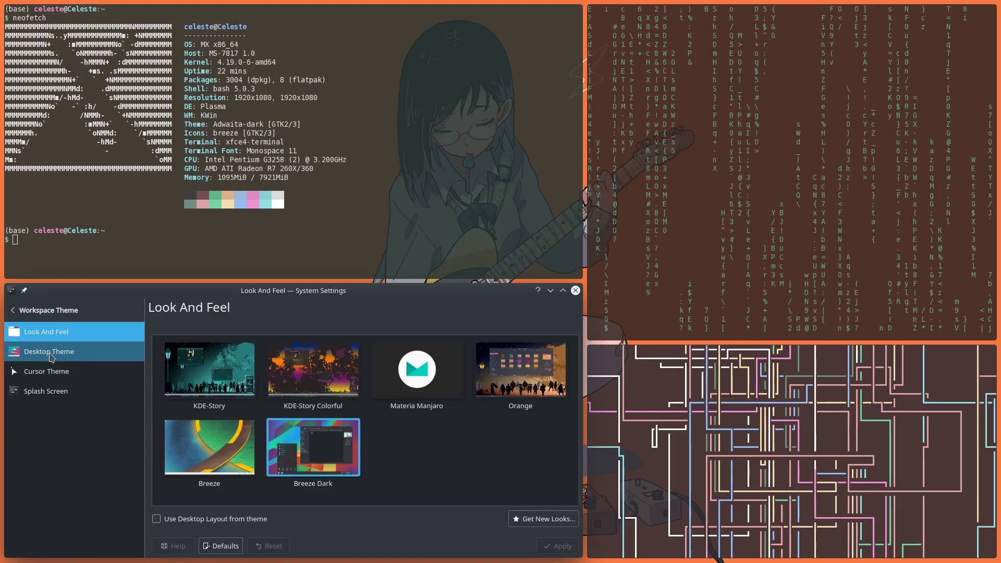
left_click(53, 359)
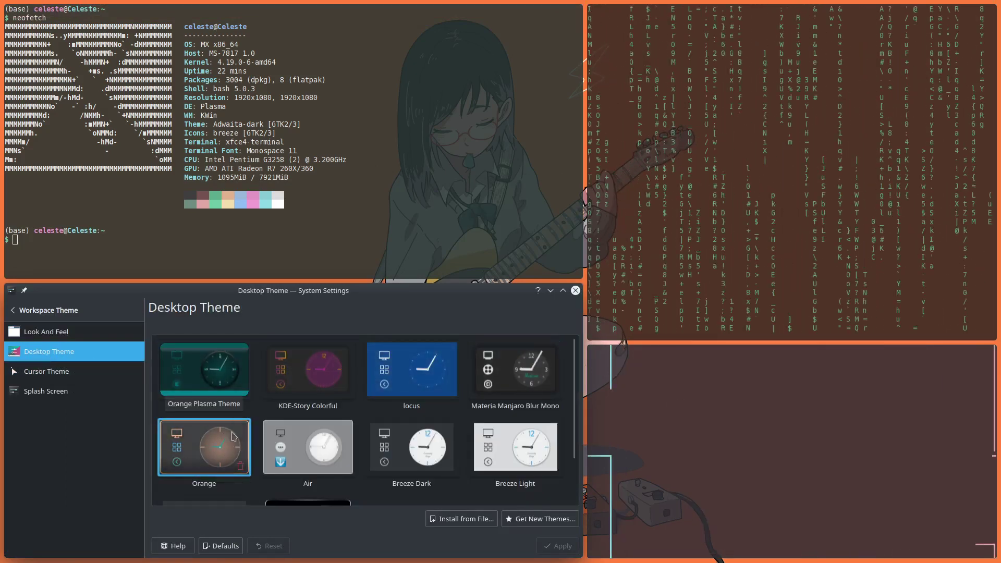
scroll(250, 437, "down", 1)
scroll(305, 422, "down", 1)
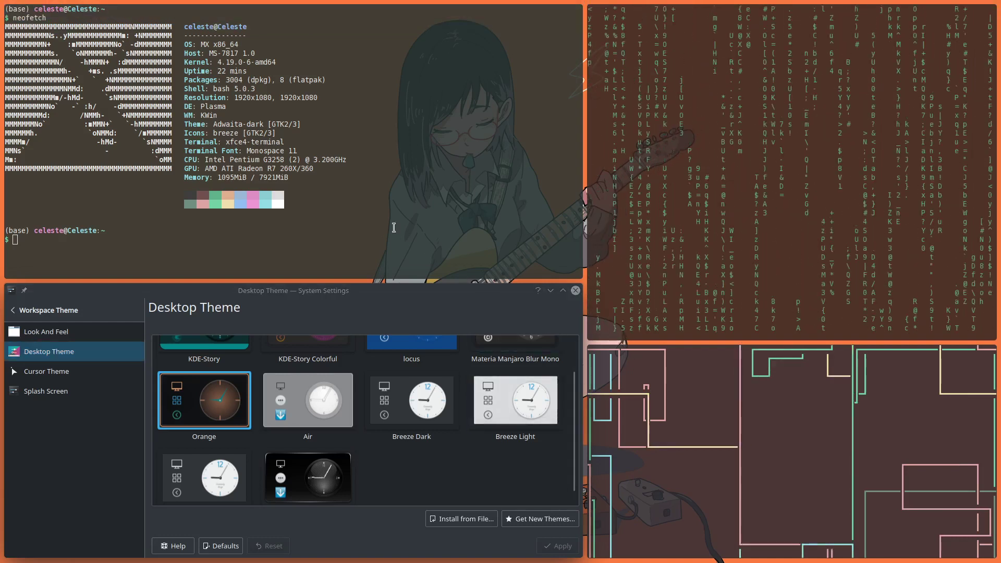
- Browse the Desktop Theme grid with Orange chosen, shifting focus between Settings and terminals
left_click(205, 398)
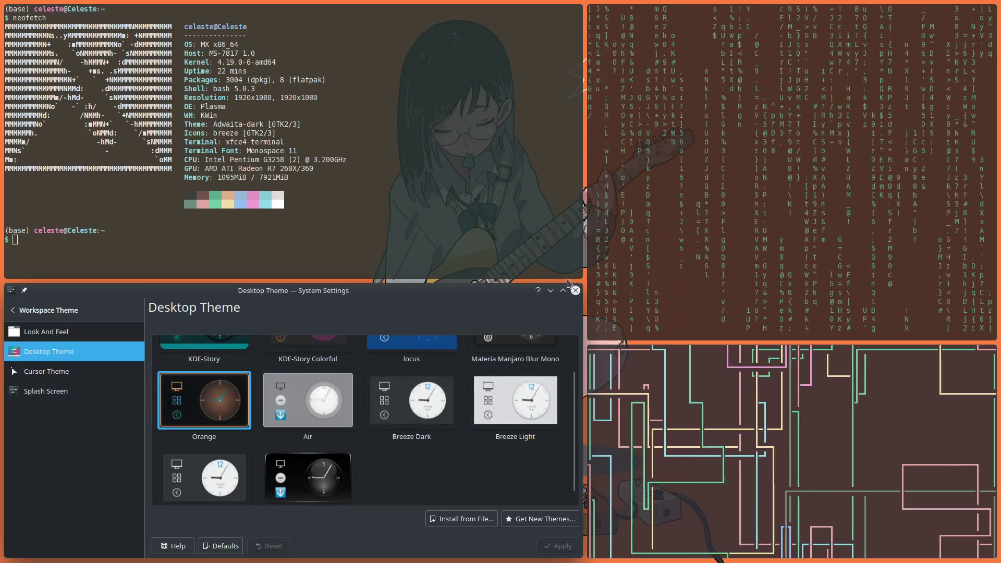
left_click(626, 320)
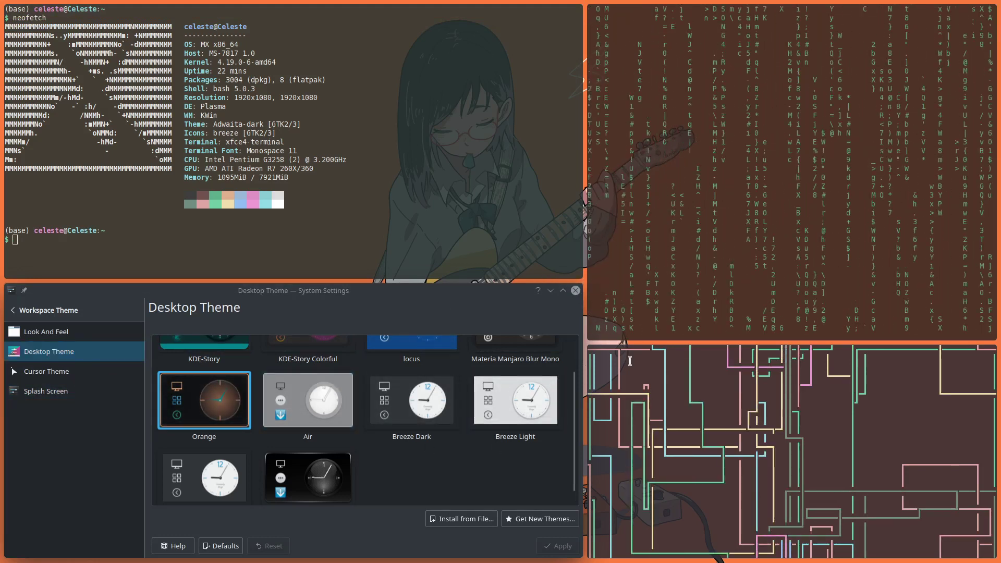
left_click(593, 15)
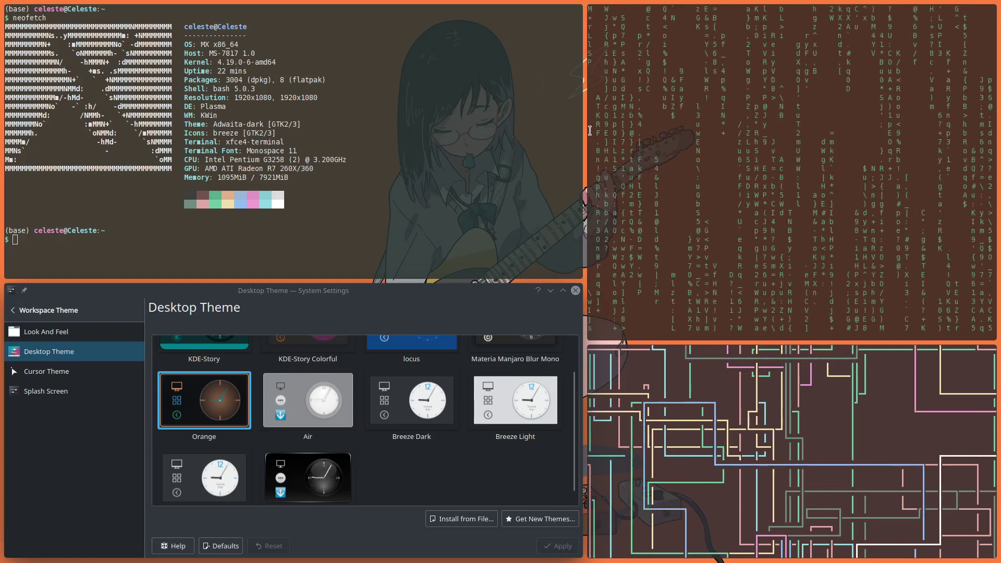
left_click(509, 269)
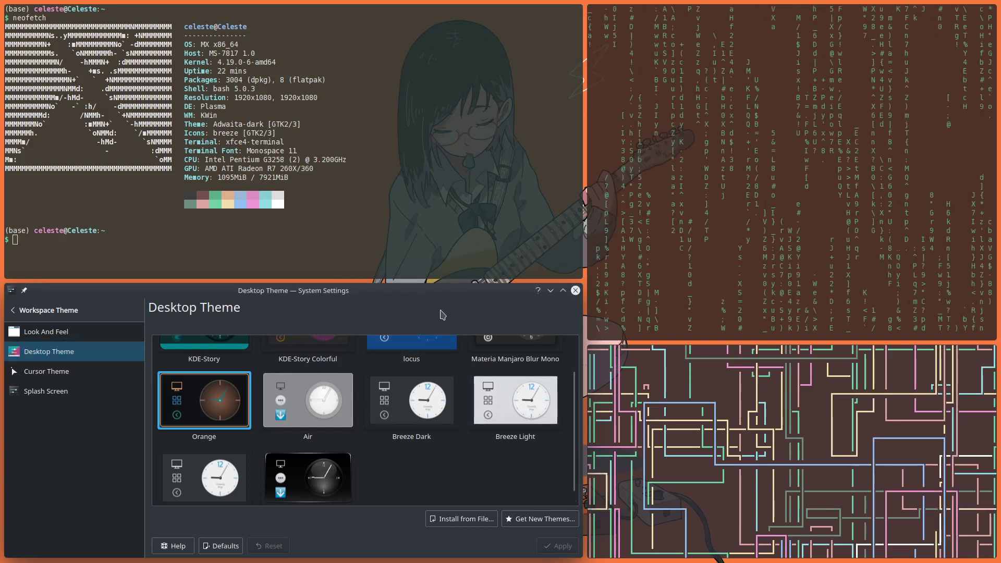
- Quit System Settings with Ctrl+Q and open the KWin scripts manager from the launcher
key("ctrl+q")
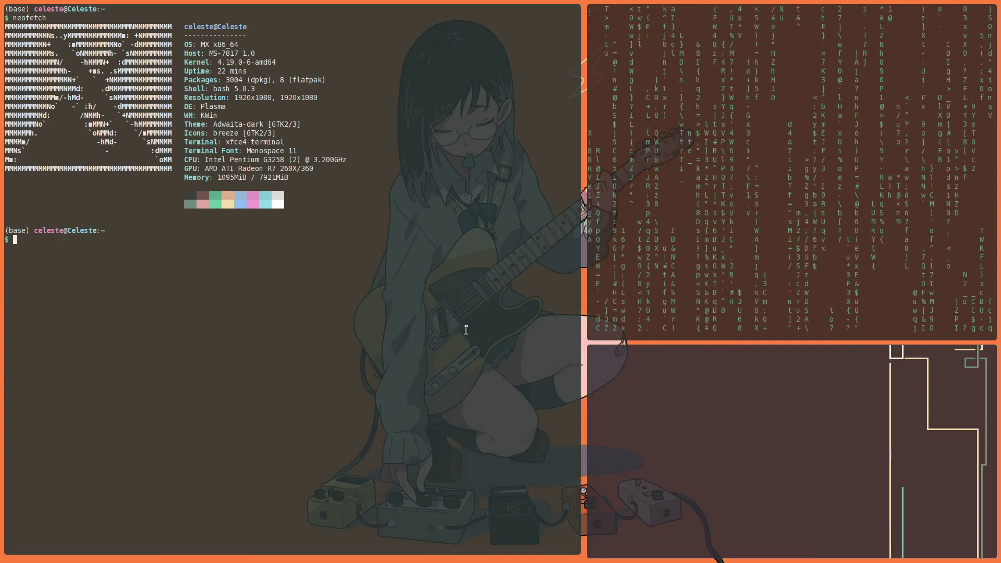
key("super")
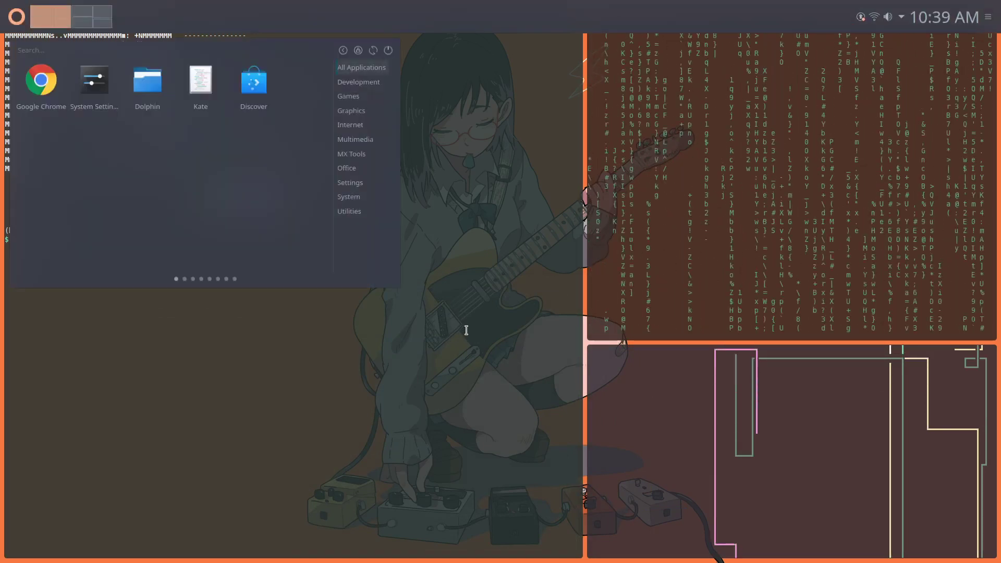
type("kwin")
key("Return")
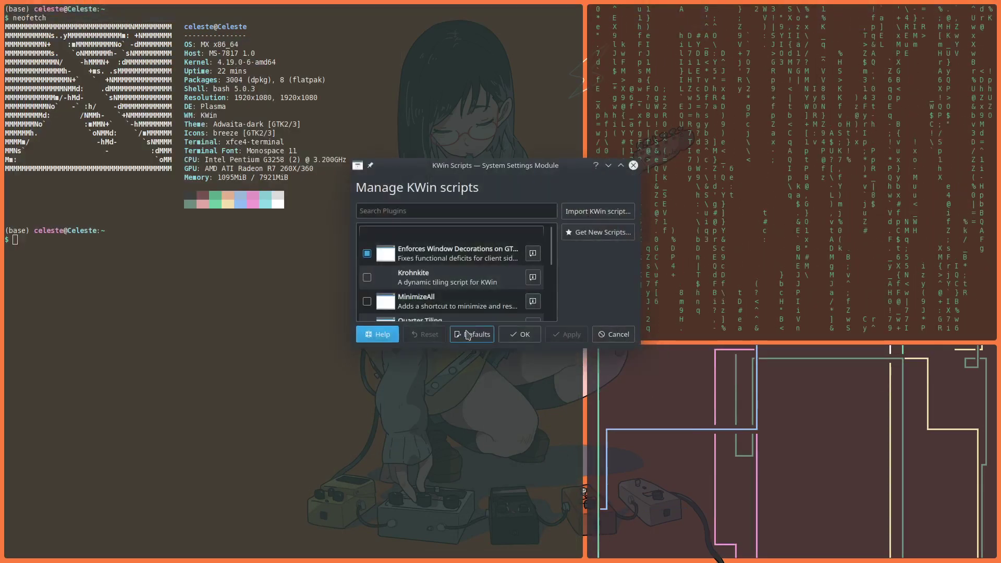
- Alt-drag the scripts manager larger and pull the matrix terminal out of its tile
key("alt")
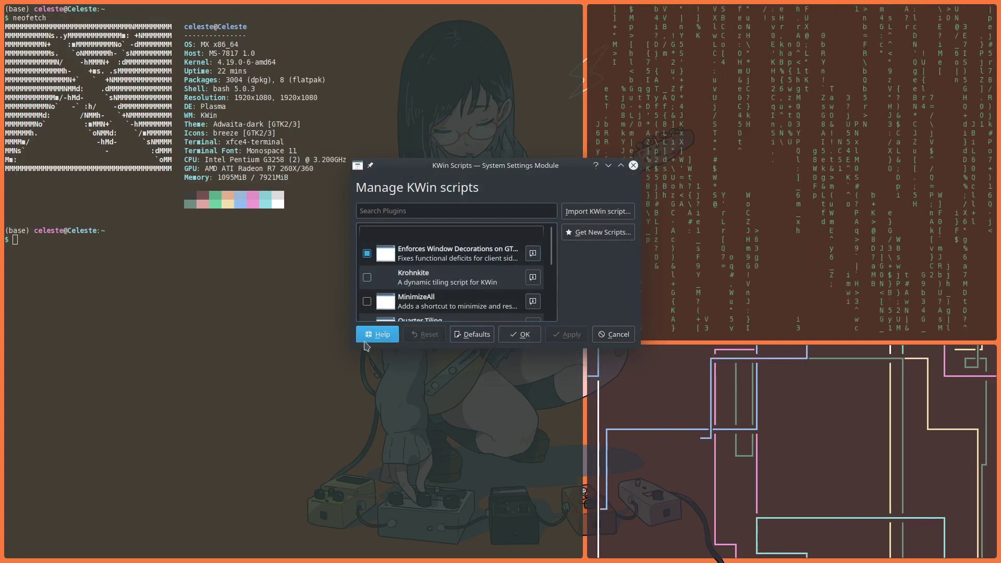
left_click_drag(374, 332, 257, 441)
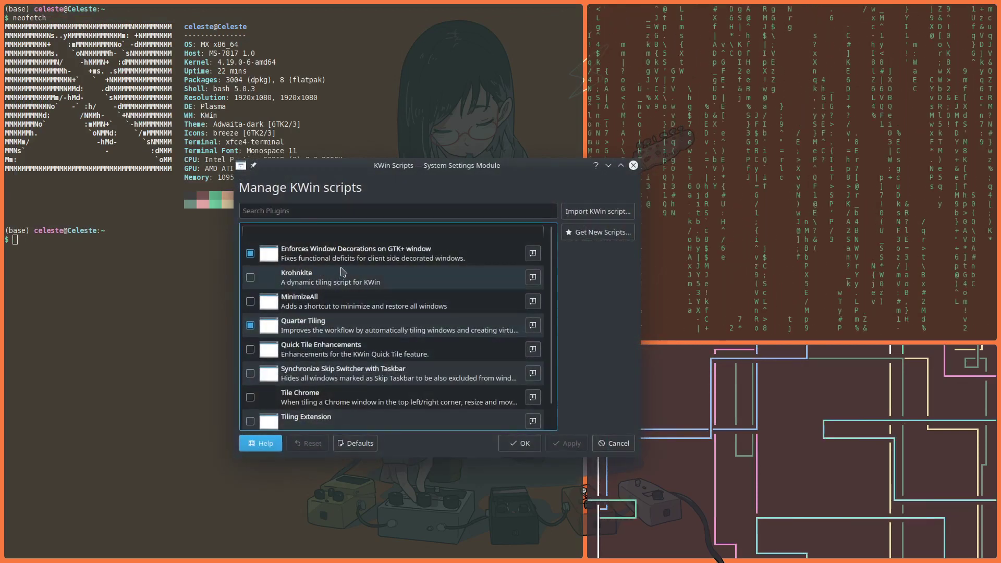
scroll(400, 274, "down", 1)
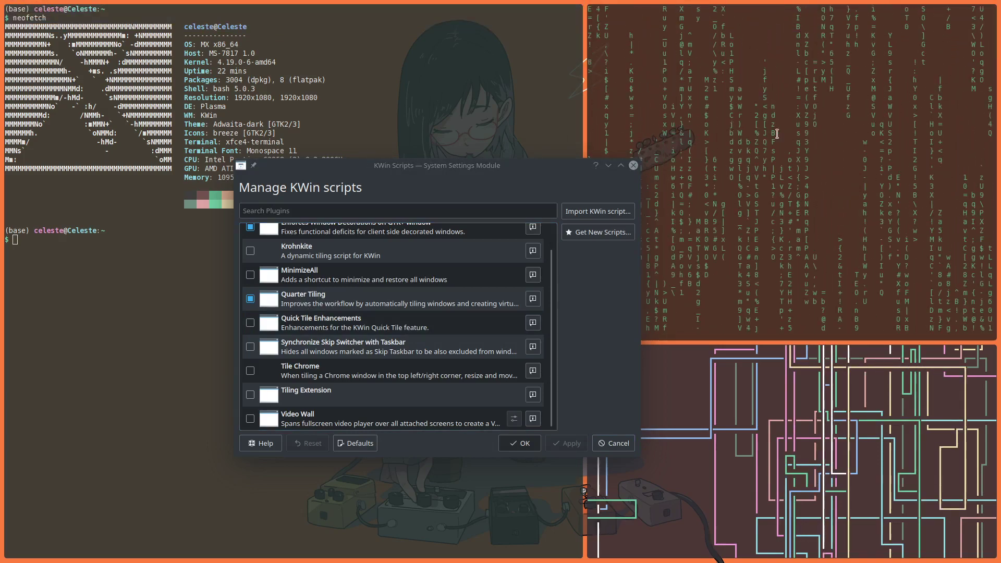
mouse_move(817, 45)
left_mouse_down()
mouse_move(679, 226)
mouse_move(691, 242)
mouse_move(820, 249)
left_mouse_up()
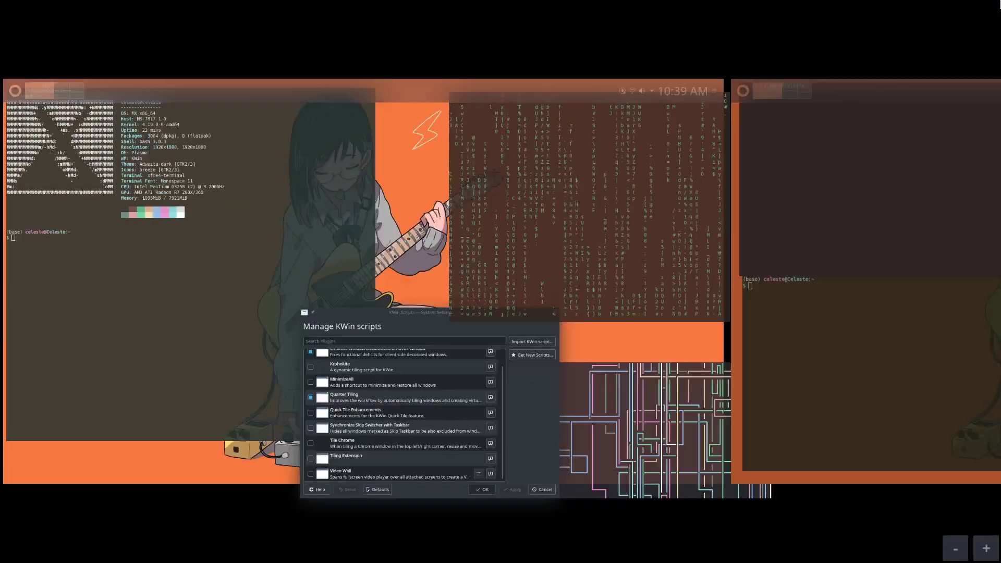
- In Desktop Grid, resize the terminal and OBS tiles on desktop 2
key("ctrl+F8")
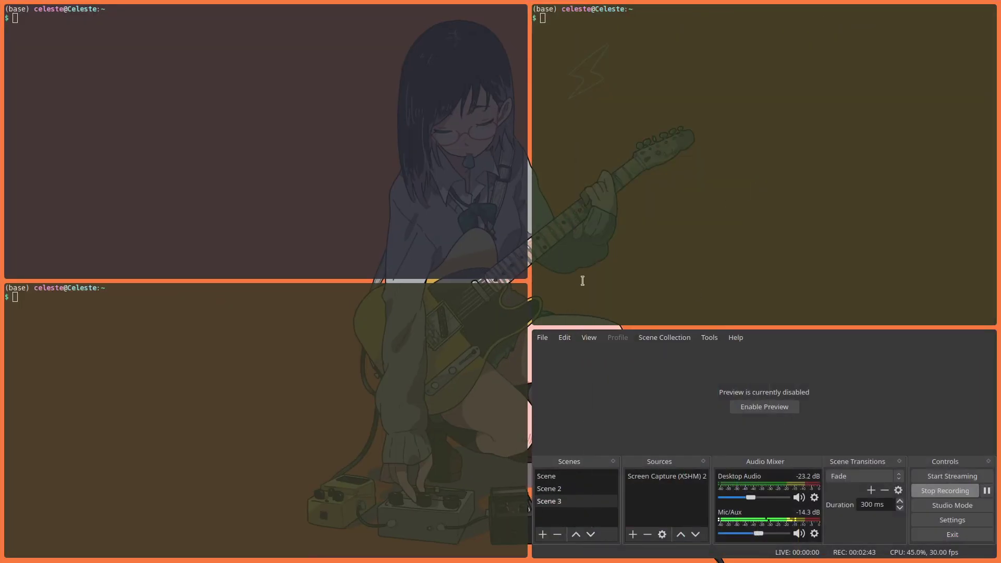
mouse_move(626, 242)
left_mouse_down()
mouse_move(467, 320)
mouse_move(442, 346)
mouse_move(727, 186)
left_mouse_up()
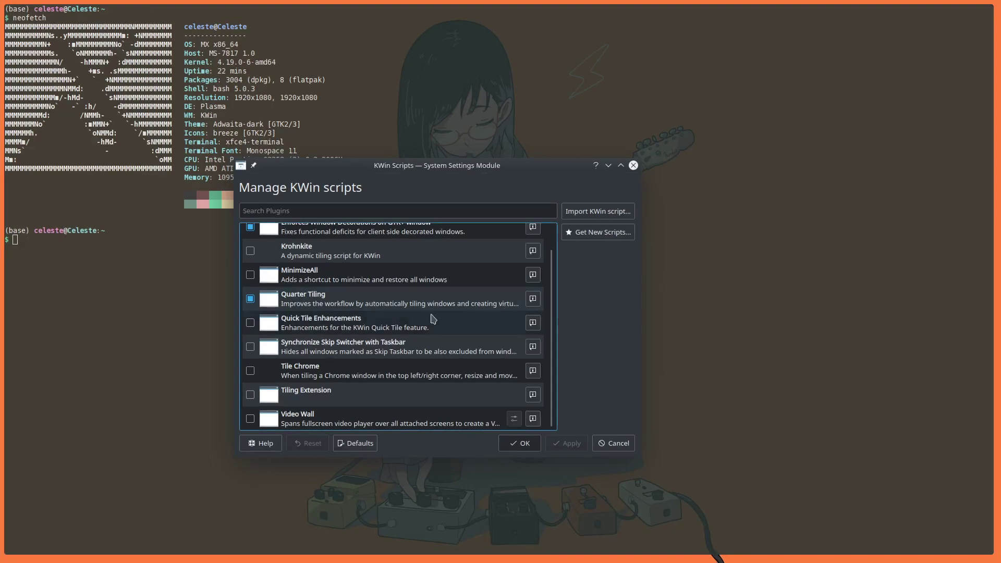
scroll(422, 307, "up", 1)
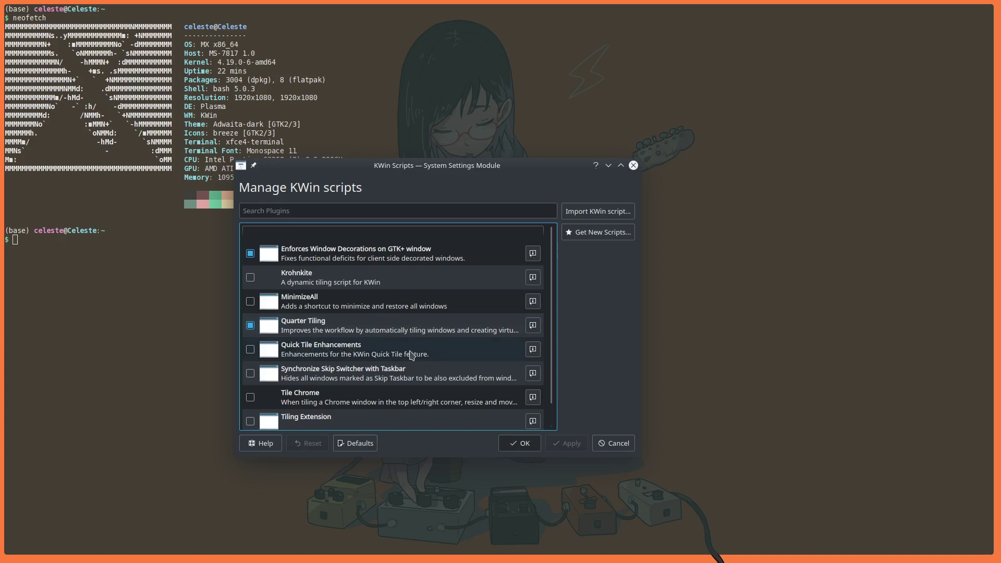
scroll(410, 354, "down", 1)
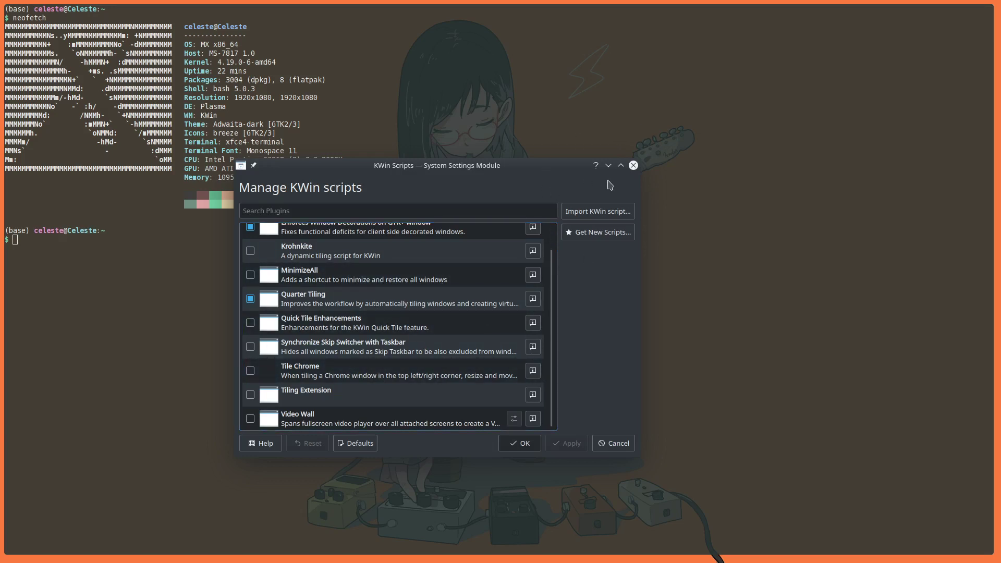
- Close the KWin Scripts dialog with its X button
left_click(634, 167)
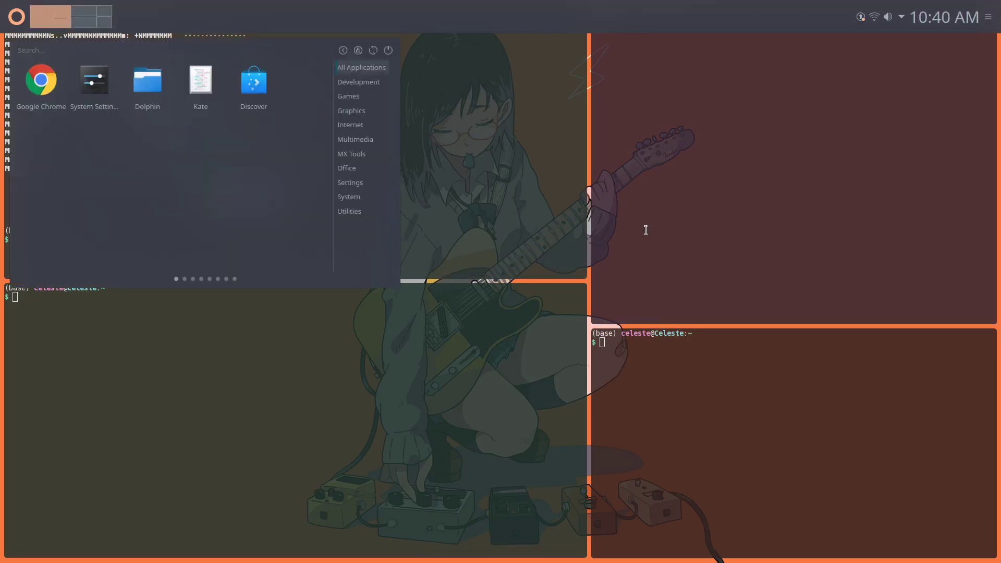
type("term")
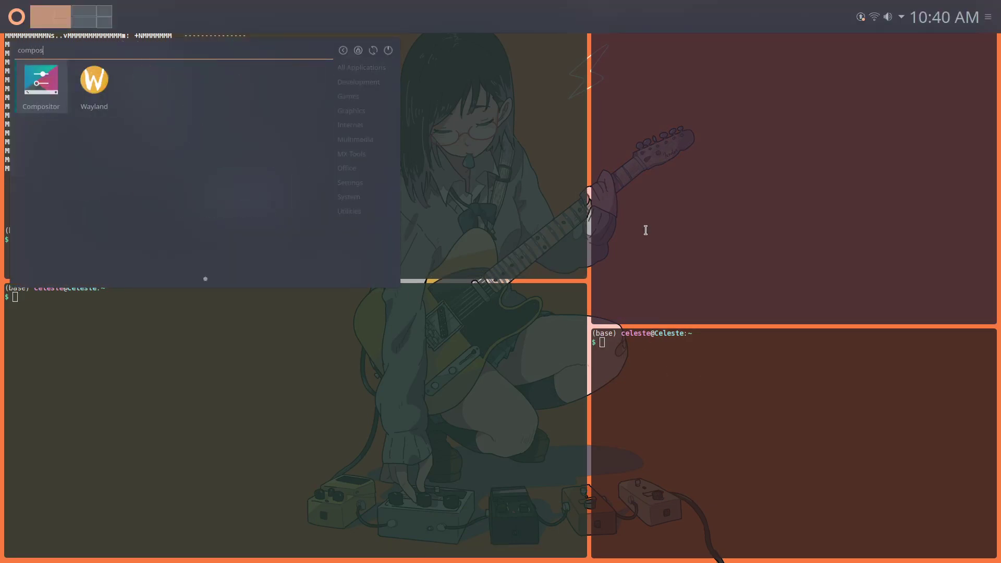
- Slow the Compositor animation speed, apply it, and close the settings
key("Return")
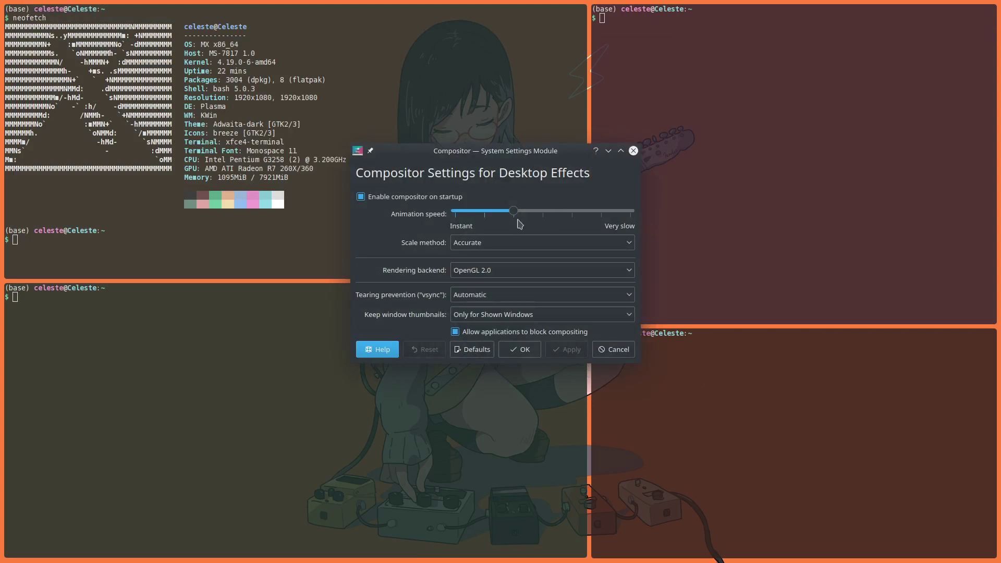
mouse_move(517, 221)
left_mouse_down()
mouse_move(587, 214)
mouse_move(576, 222)
left_mouse_up()
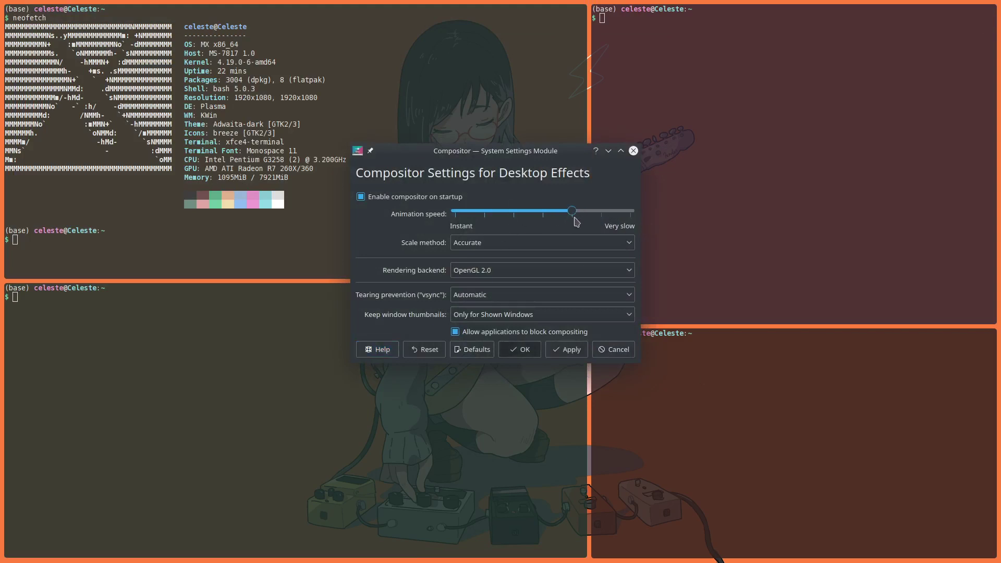
left_click(571, 353)
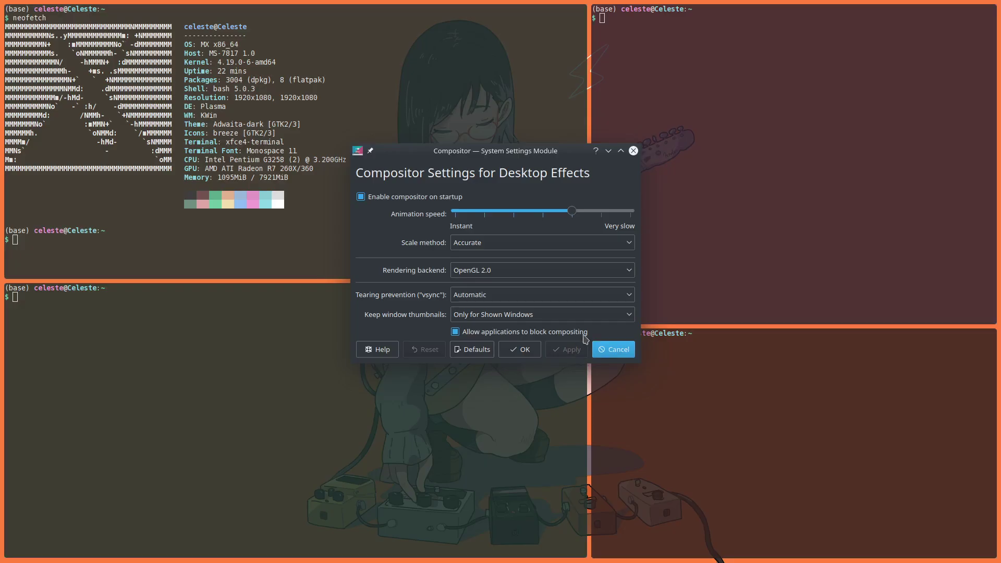
left_click(633, 151)
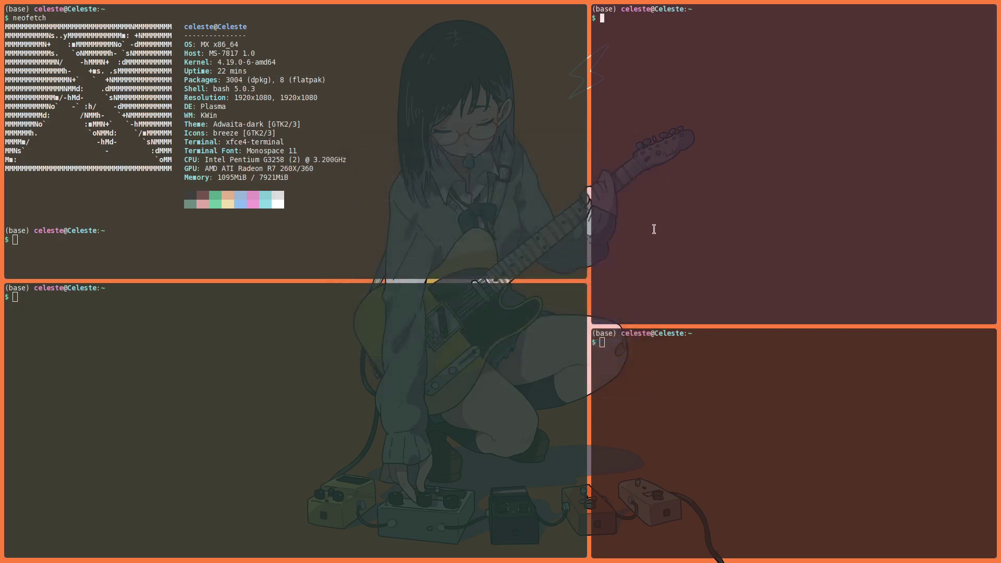
- Widen the top-right terminal tile and toggle the application launcher
mouse_move(652, 226)
left_mouse_down()
mouse_move(438, 358)
mouse_move(428, 491)
left_mouse_up()
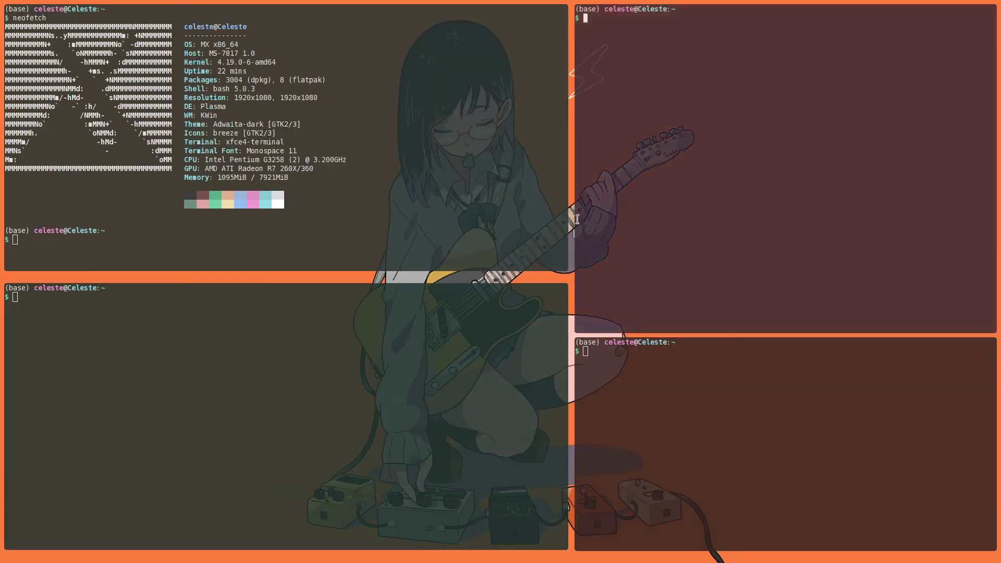
key("super")
key("super")
key("super")
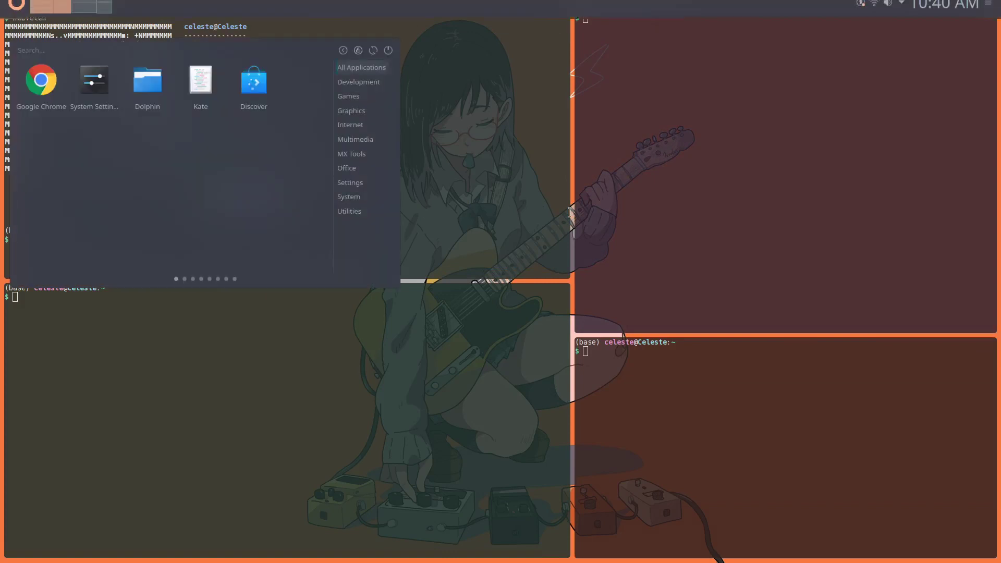
key("super")
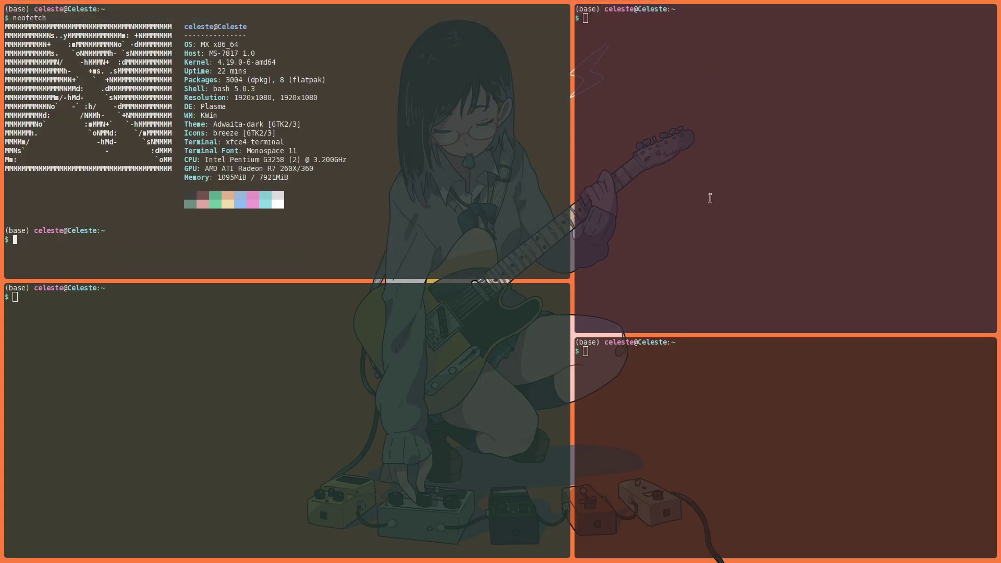
key("super")
type("comp")
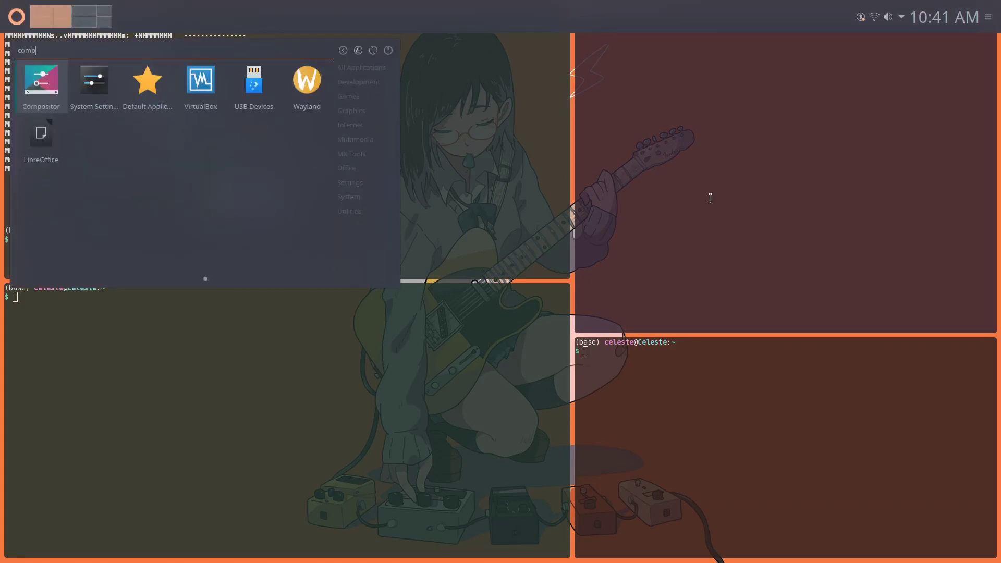
- In Compositor settings, set Animation speed close to Instant and apply it
key("Return")
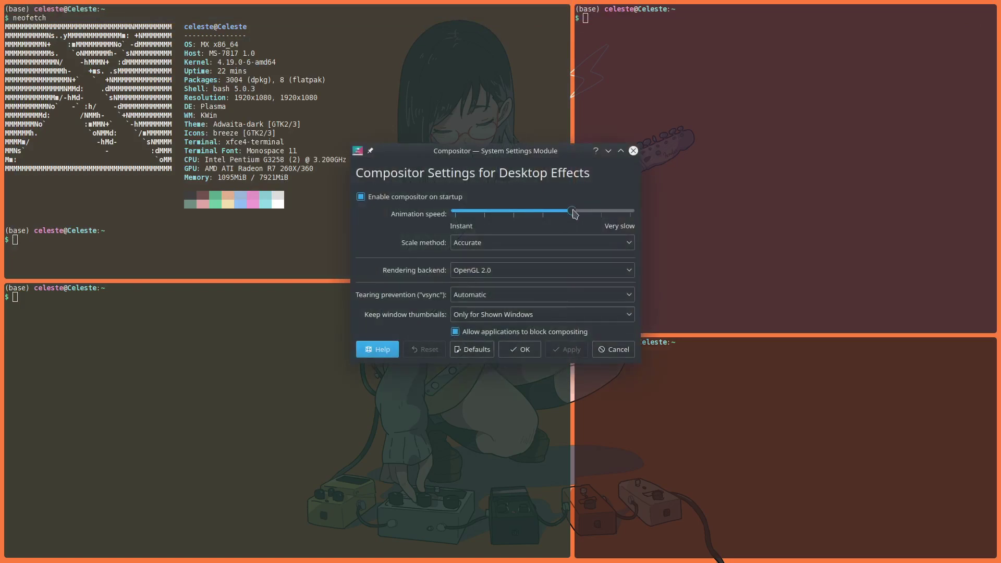
left_click_drag(573, 213, 486, 213)
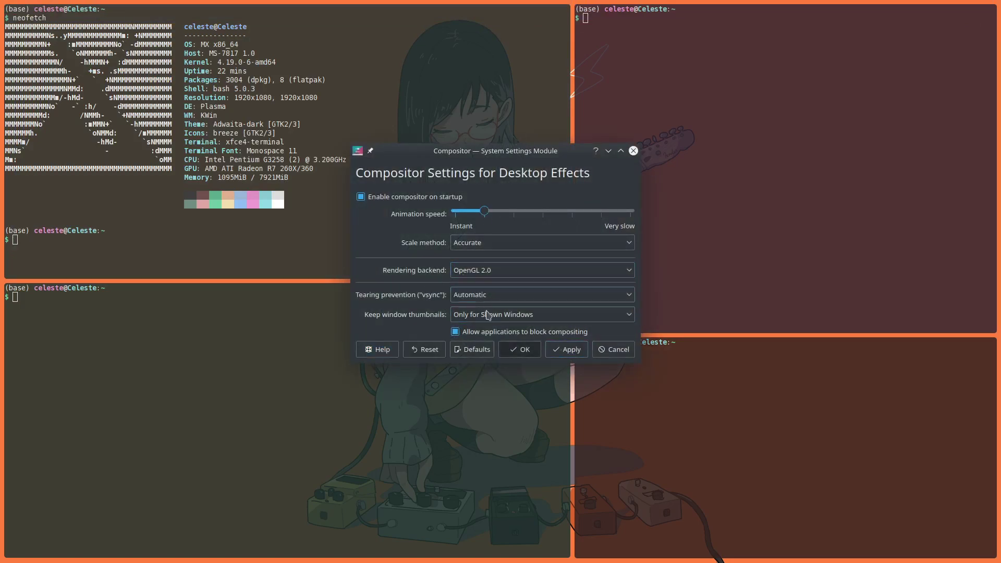
left_click(556, 351)
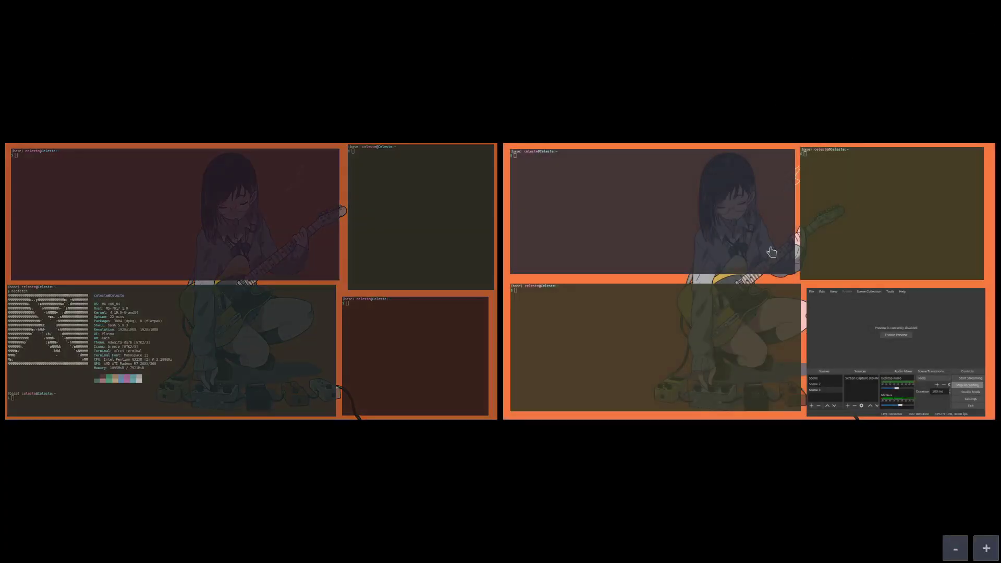
- Switch to the second desktop holding the tiled terminals and OBS
left_click(772, 251)
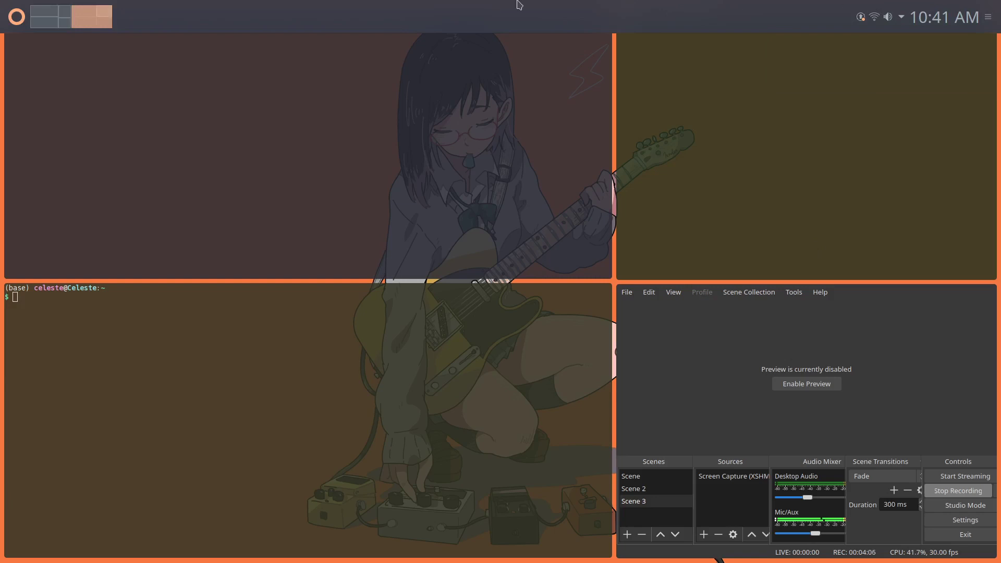
left_click(55, 22)
left_click(92, 16)
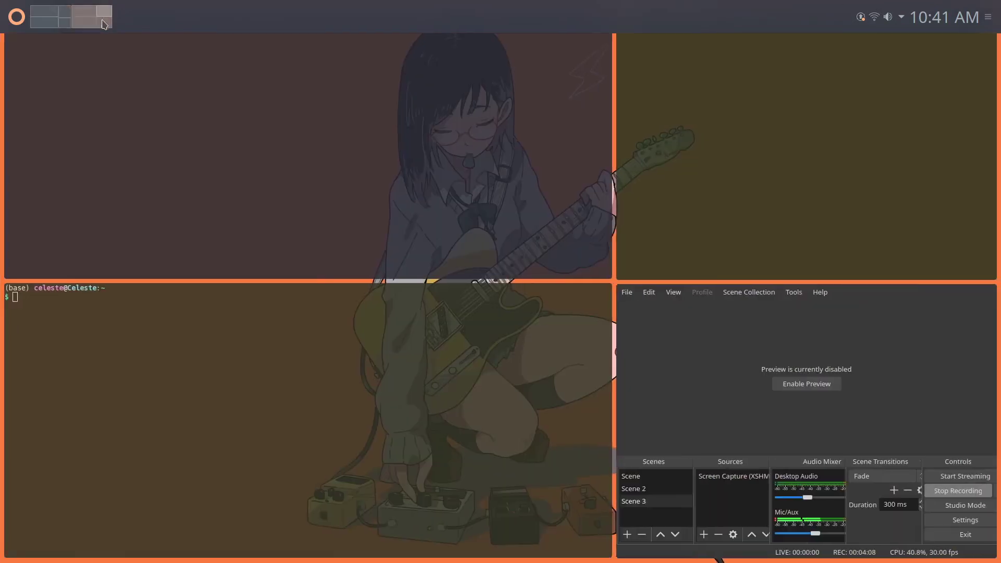
- Make the top panel slightly taller in panel edit mode, then finish editing
right_click(514, 6)
mouse_move(551, 27)
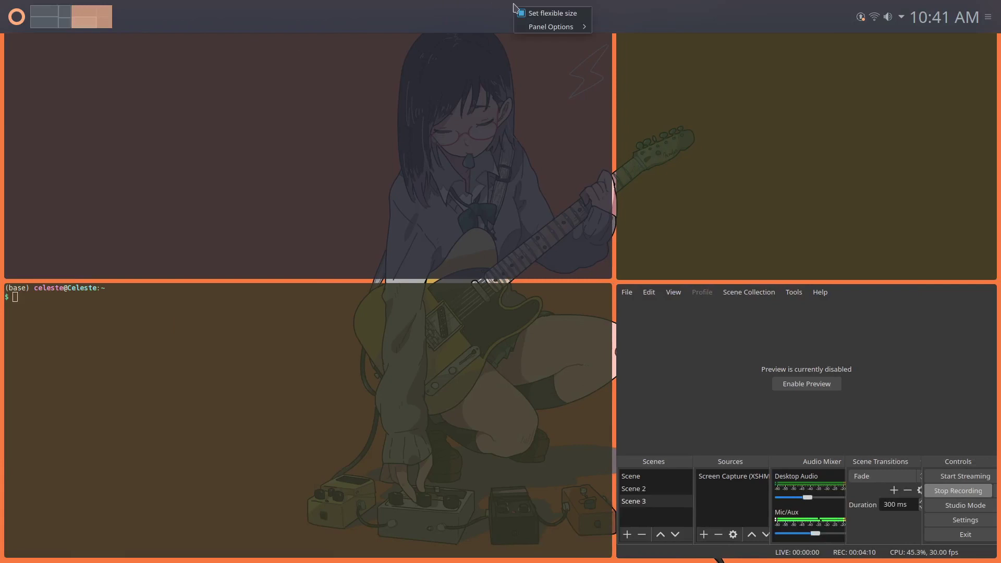
left_click(690, 67)
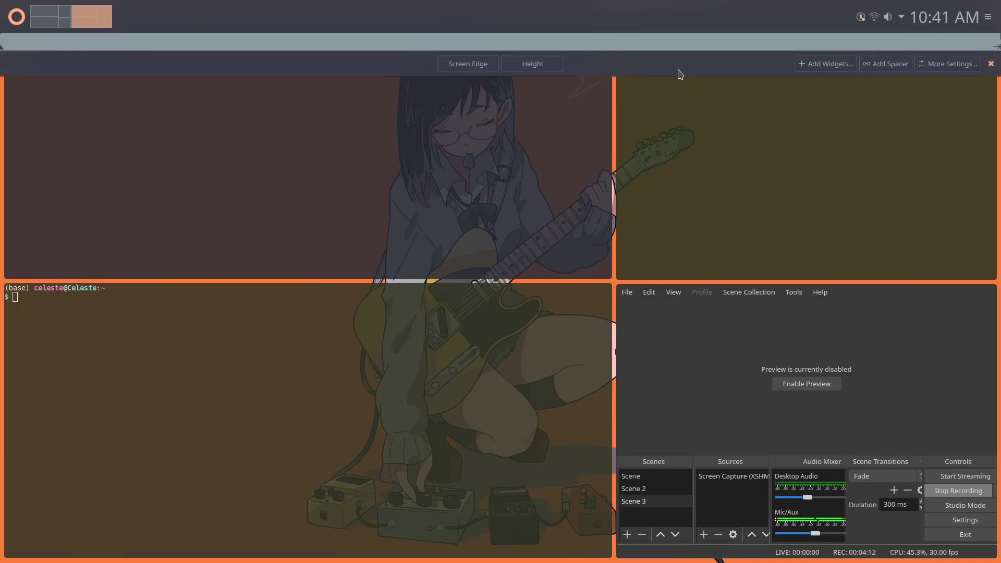
mouse_move(537, 64)
left_mouse_down()
mouse_move(591, 138)
mouse_move(622, 48)
left_mouse_up()
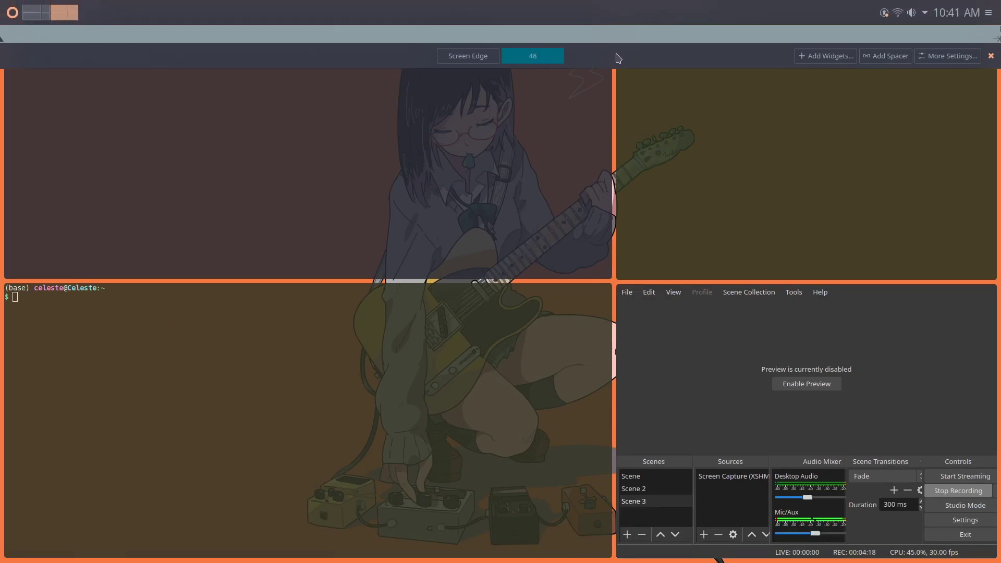
left_click_drag(622, 47, 617, 56)
left_click(538, 115)
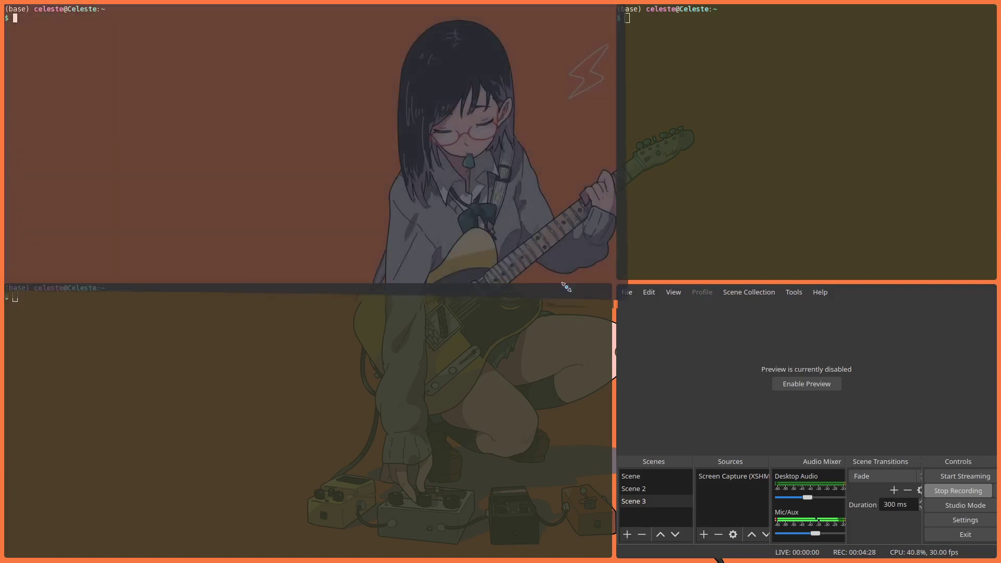
- Enlarge the top-left terminal tile, move OBS to the lower-right tile, and shift the column split
mouse_move(563, 283)
left_mouse_down()
mouse_move(662, 341)
mouse_move(564, 297)
left_mouse_up()
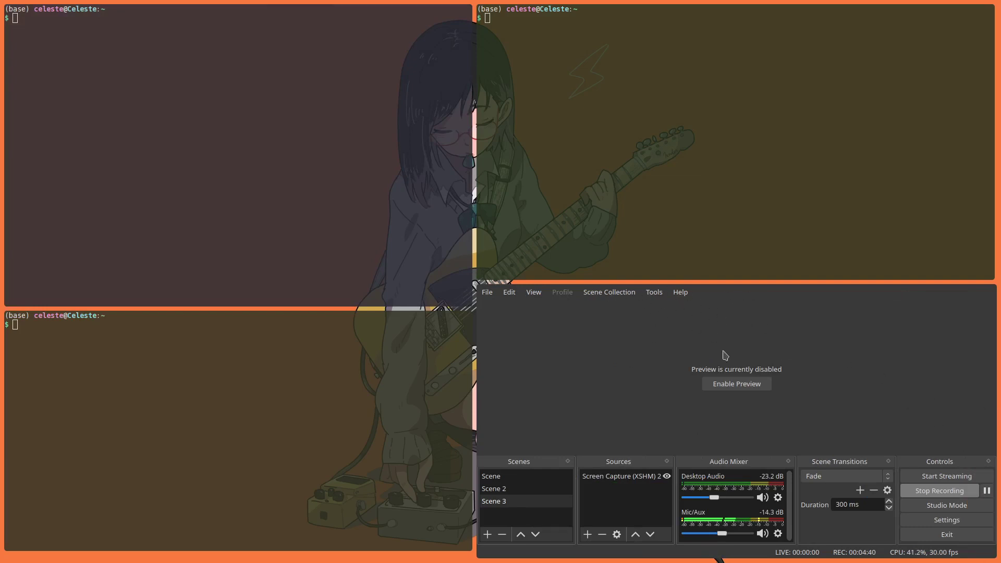
left_click_drag(725, 355, 644, 369)
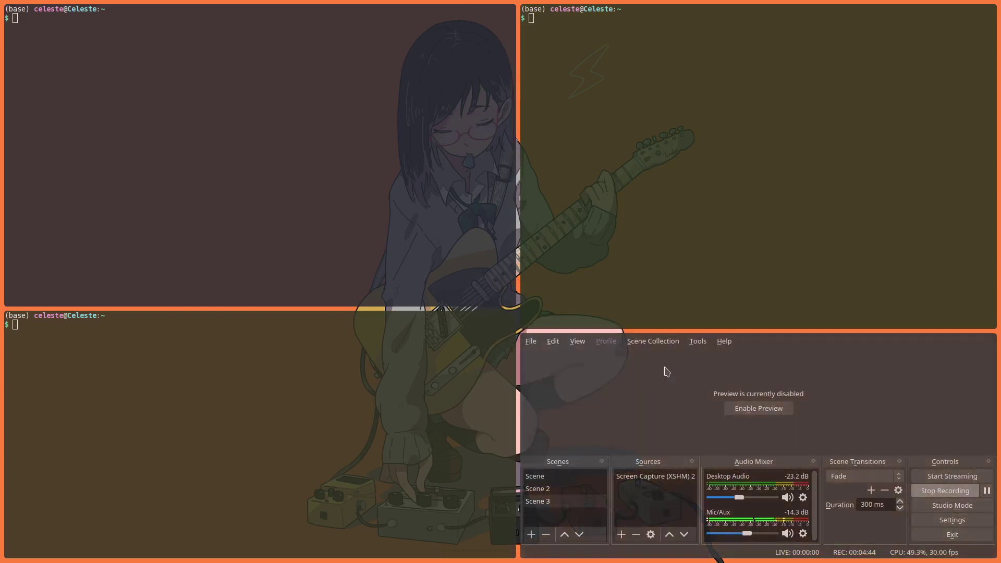
mouse_move(525, 294)
left_mouse_down()
mouse_move(374, 276)
mouse_move(643, 293)
left_mouse_up()
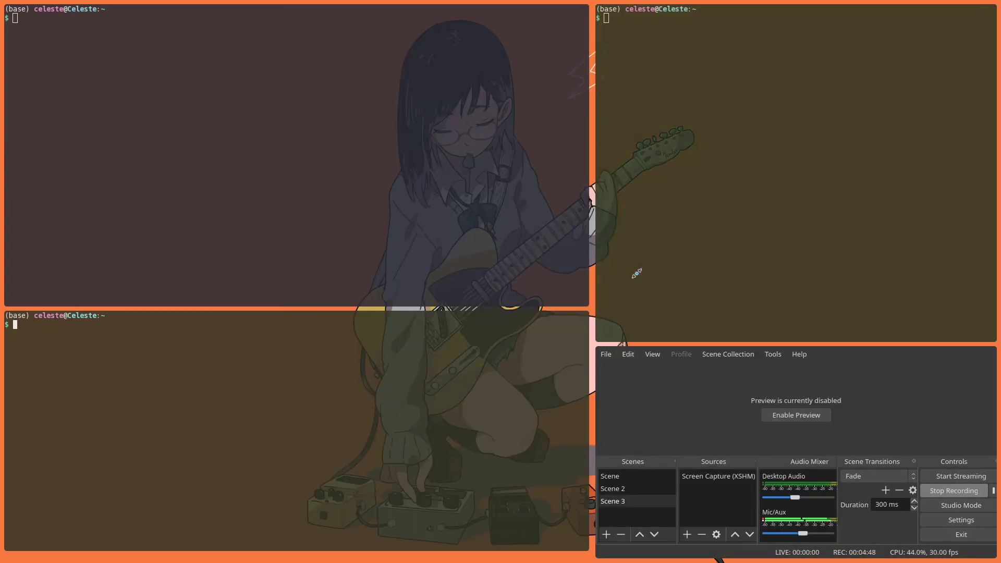